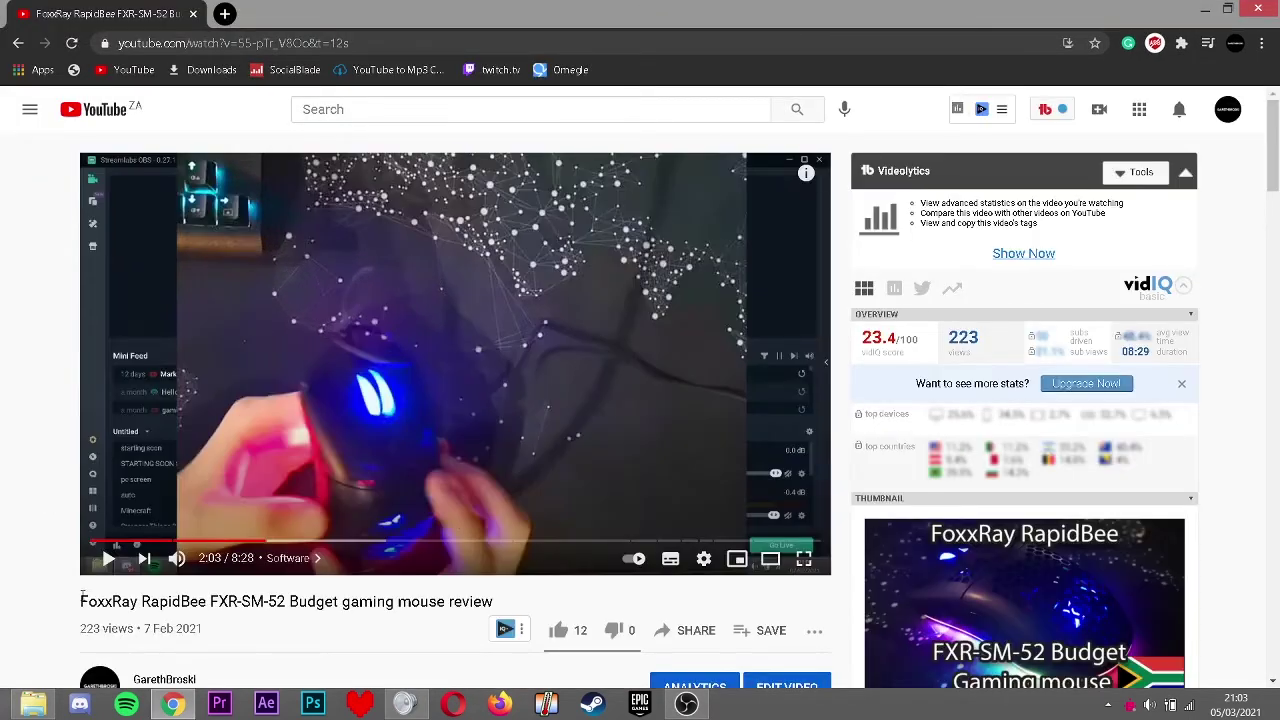
Look through the comments on the FoxxRay RapidBee review and collapse the replies under "what is software called".
{"action": "left_click_drag", "start_coordinate": [82, 600], "coordinate": [338, 601]}
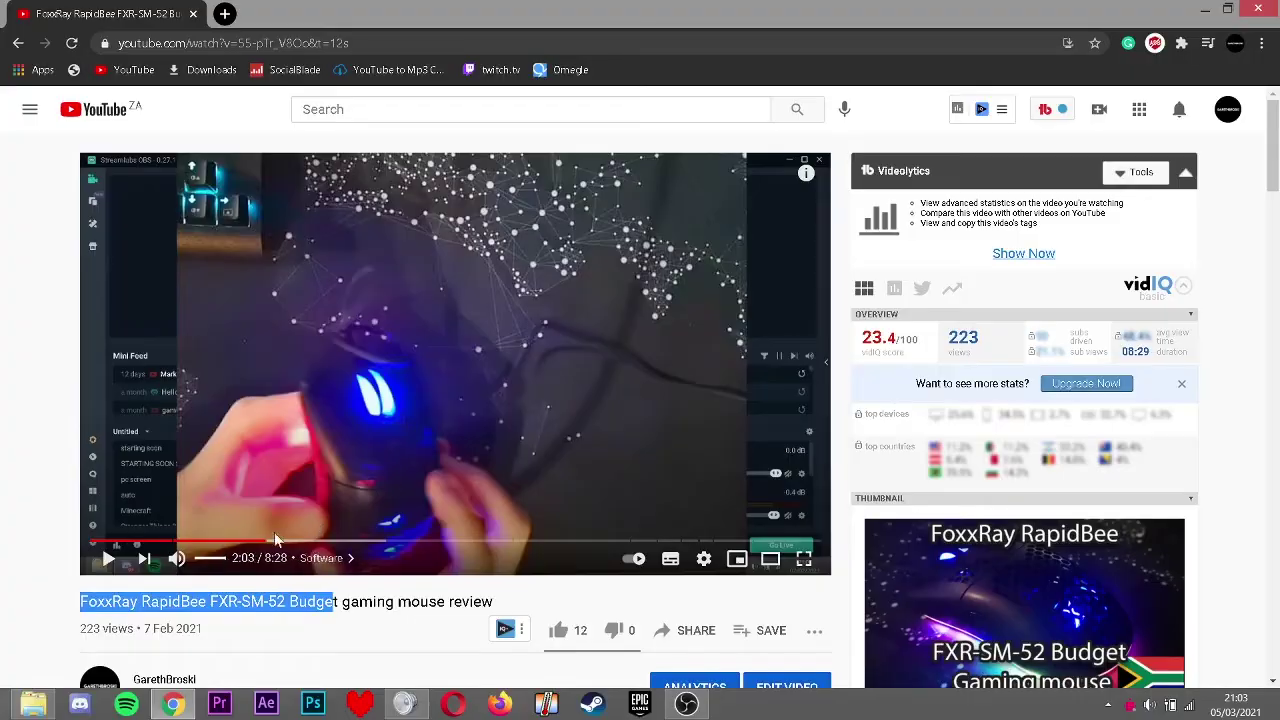
{"action": "scroll", "coordinate": [228, 528], "scroll_direction": "down", "scroll_amount": 5}
{"action": "scroll", "coordinate": [220, 528], "scroll_direction": "down", "scroll_amount": 3}
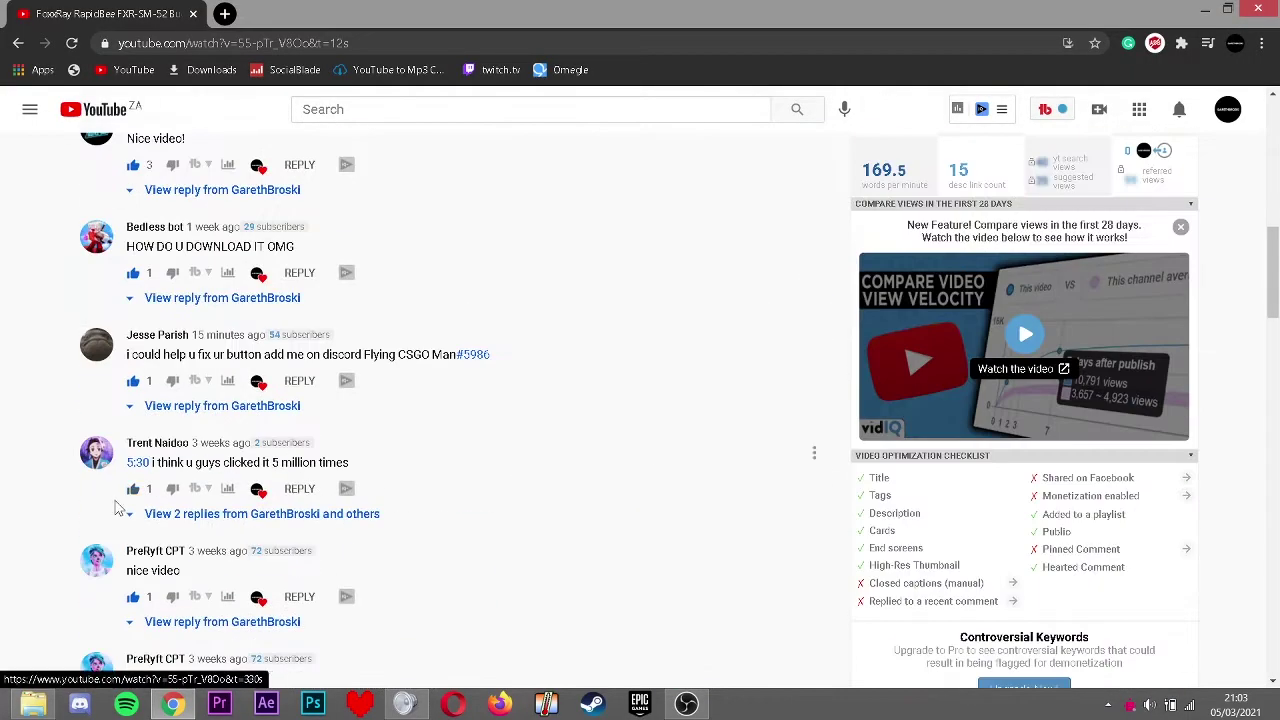
{"action": "scroll", "coordinate": [214, 528], "scroll_direction": "down", "scroll_amount": 3}
{"action": "scroll", "coordinate": [141, 535], "scroll_direction": "down", "scroll_amount": 7}
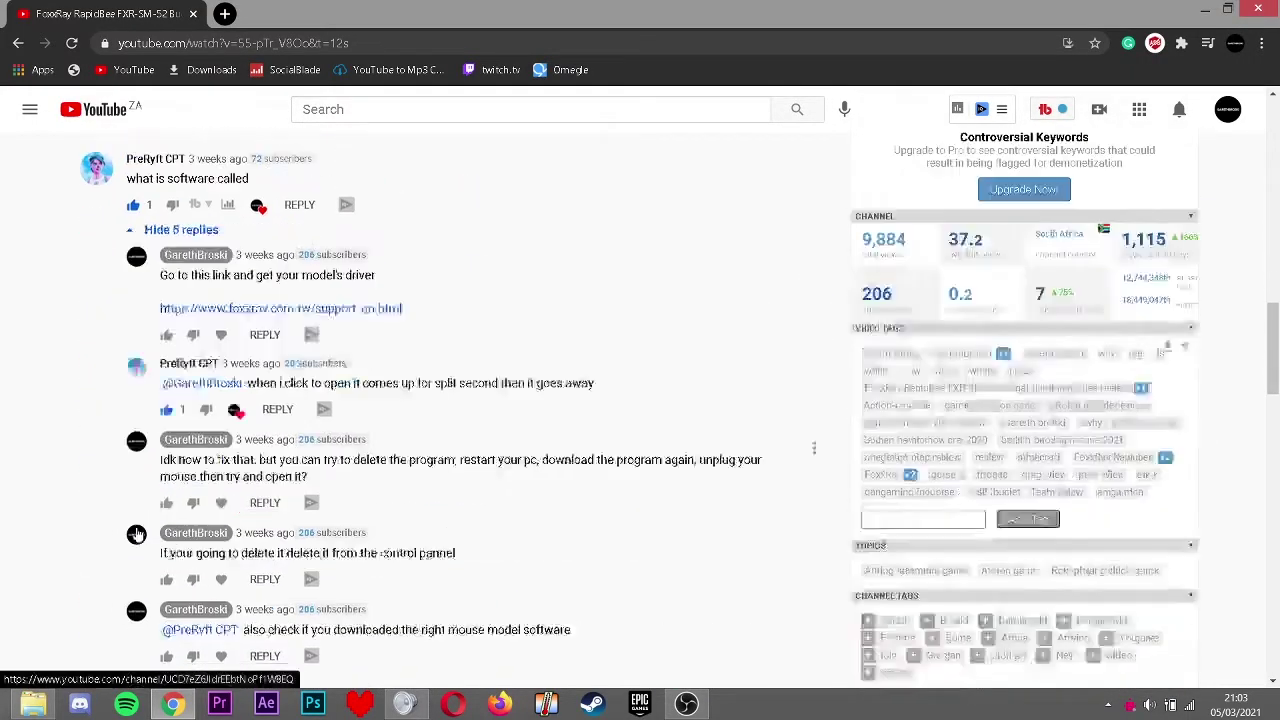
{"action": "scroll", "coordinate": [143, 531], "scroll_direction": "up", "scroll_amount": 5}
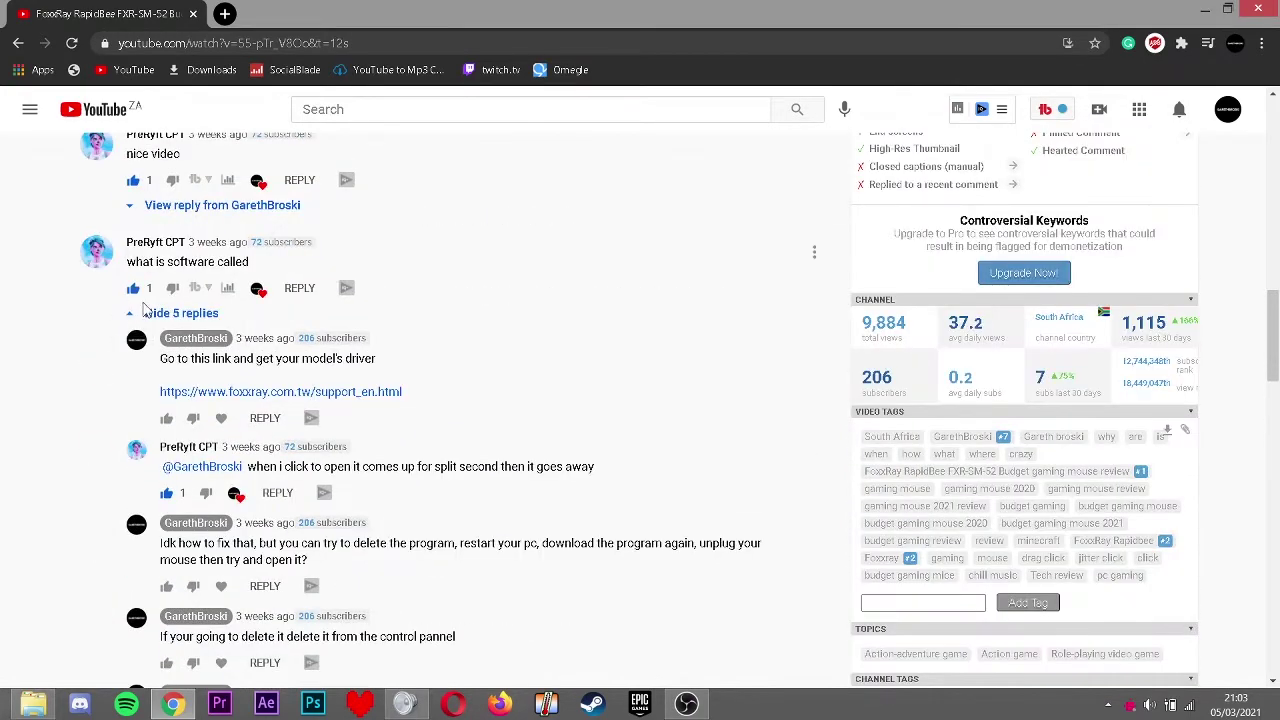
{"action": "left_click", "coordinate": [143, 312]}
{"action": "scroll", "coordinate": [49, 443], "scroll_direction": "up", "scroll_amount": 6}
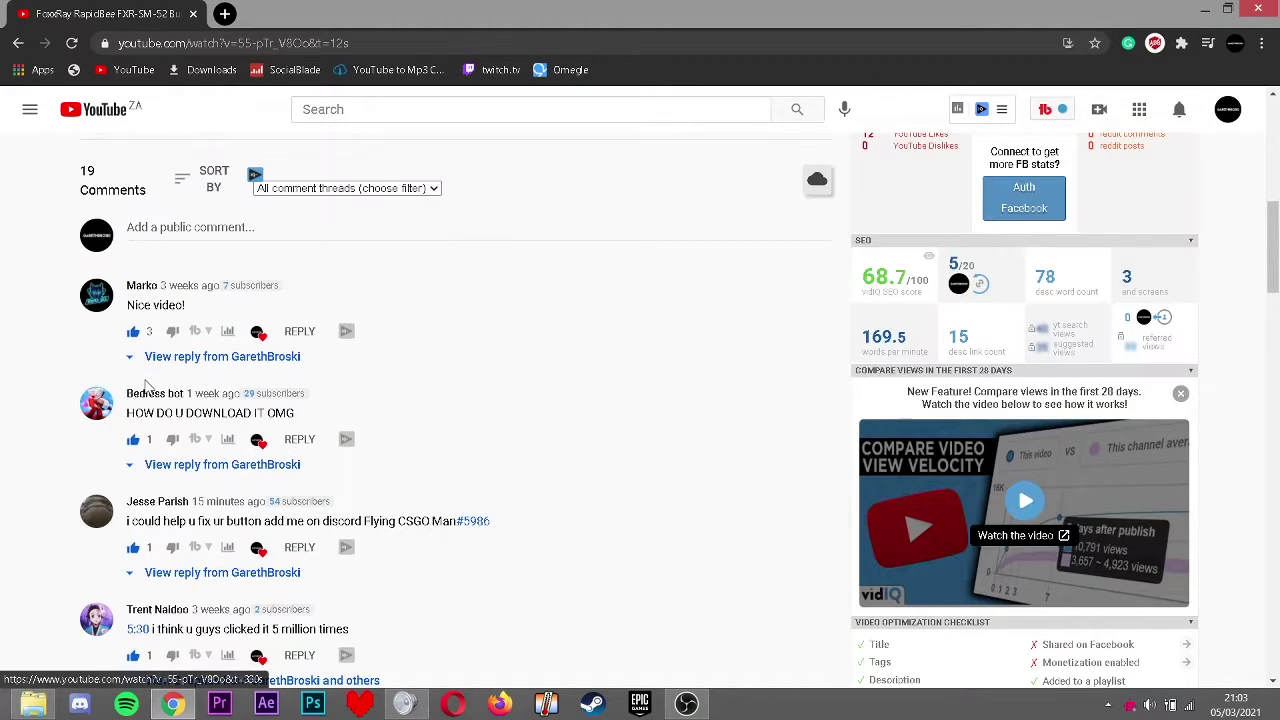
Expand the reply to the "HOW DO U DOWNLOAD IT OMG" comment and read it.
{"action": "scroll", "coordinate": [160, 400], "scroll_direction": "down", "scroll_amount": 1}
{"action": "left_click_drag", "start_coordinate": [155, 330], "coordinate": [298, 345]}
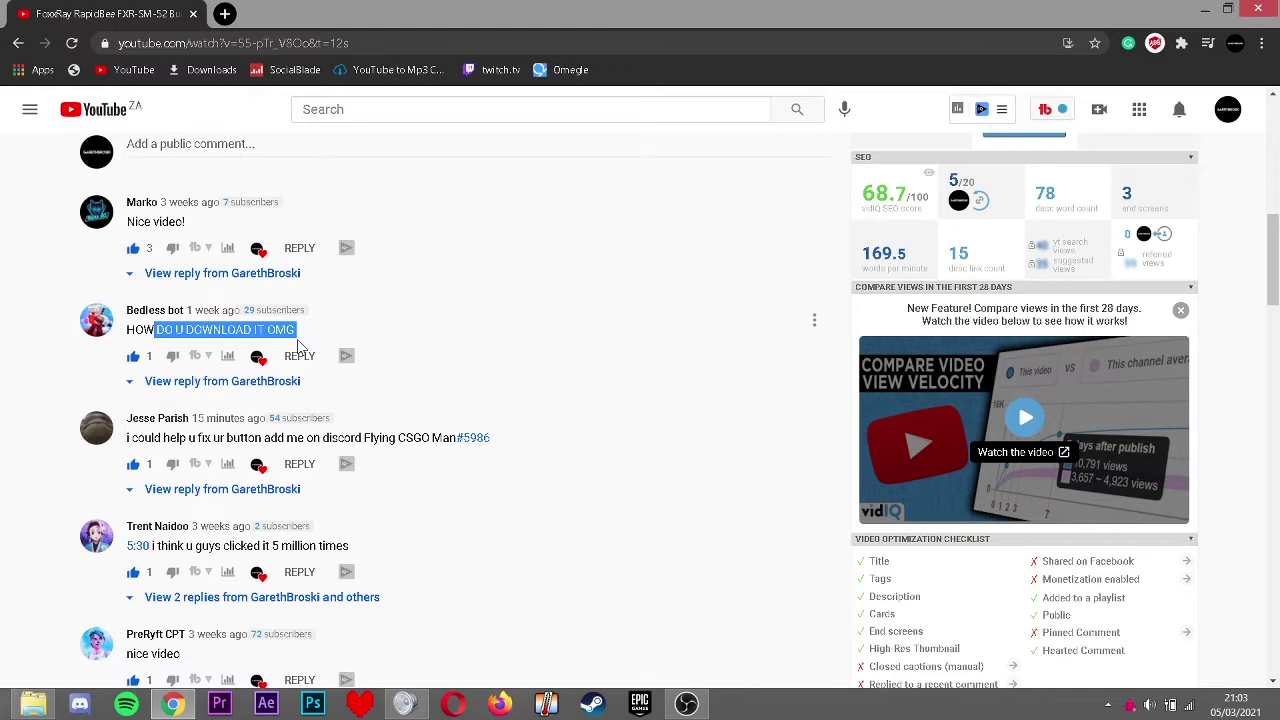
{"action": "left_click", "coordinate": [260, 390]}
{"action": "scroll", "coordinate": [262, 395], "scroll_direction": "down", "scroll_amount": 4}
{"action": "scroll", "coordinate": [262, 270], "scroll_direction": "up", "scroll_amount": 4}
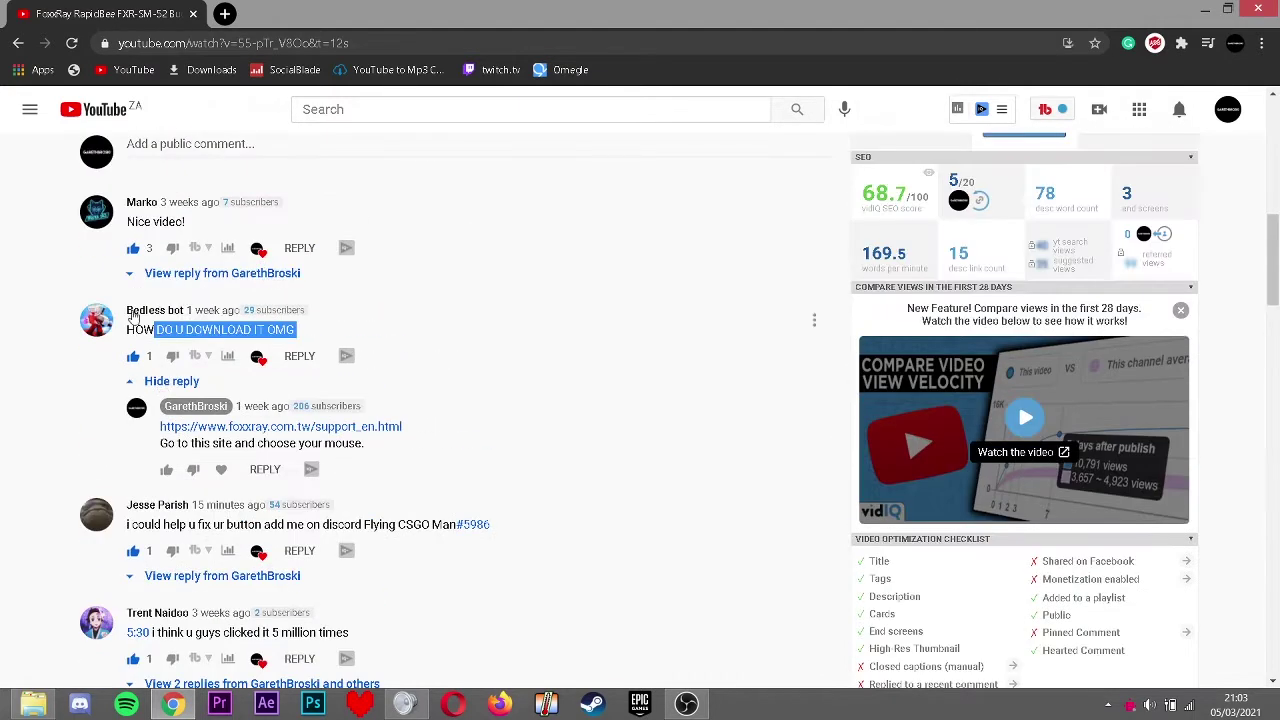
{"action": "left_click_drag", "start_coordinate": [160, 330], "coordinate": [180, 380]}
{"action": "scroll", "coordinate": [180, 380], "scroll_direction": "down", "scroll_amount": 2}
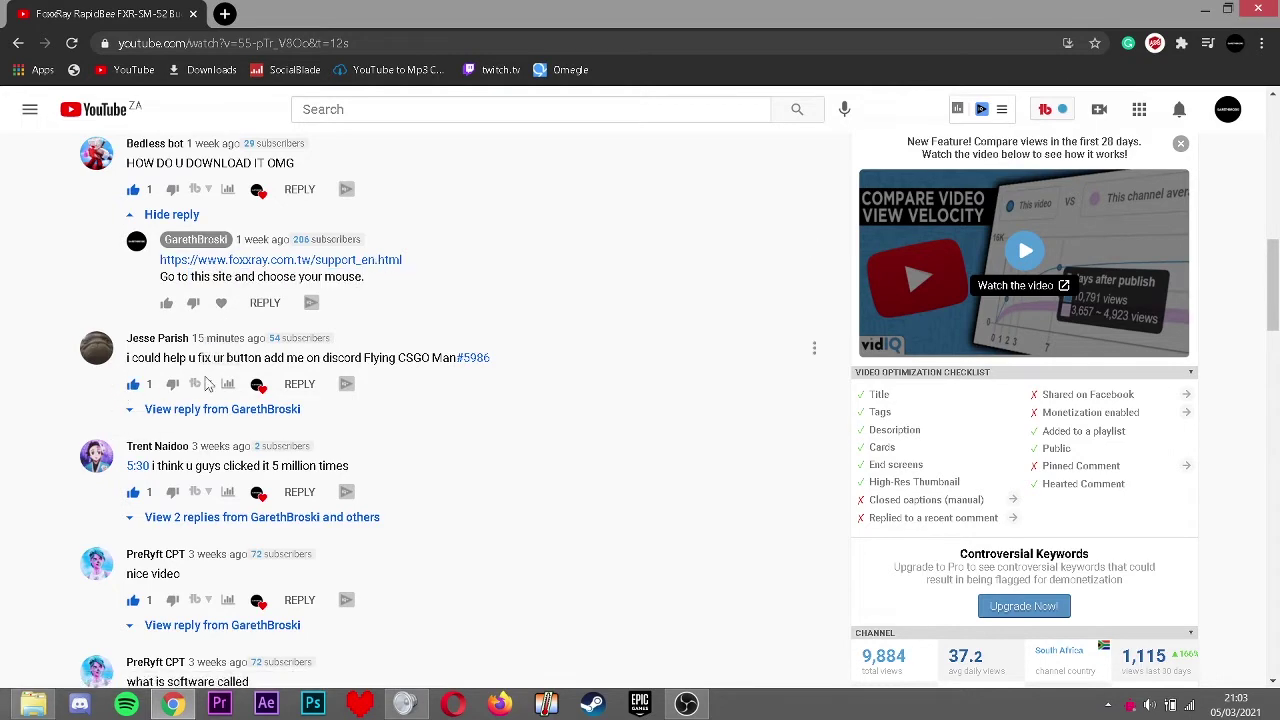
Review the viewer comments about downloading the software, its name and the gaming mouse not being found.
{"action": "scroll", "coordinate": [137, 318], "scroll_direction": "up", "scroll_amount": 1}
{"action": "left_click_drag", "start_coordinate": [134, 246], "coordinate": [336, 248]}
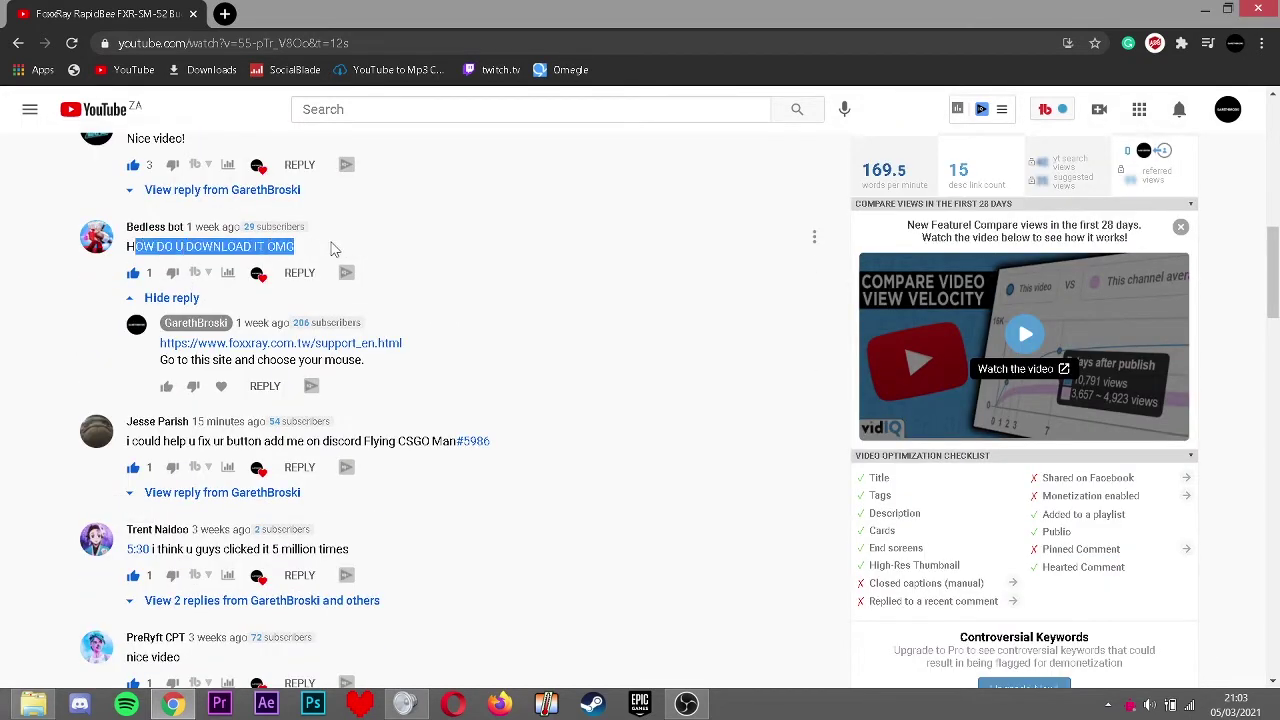
{"action": "left_click", "coordinate": [336, 248]}
{"action": "scroll", "coordinate": [336, 248], "scroll_direction": "down", "scroll_amount": 2}
{"action": "scroll", "coordinate": [148, 428], "scroll_direction": "down", "scroll_amount": 2}
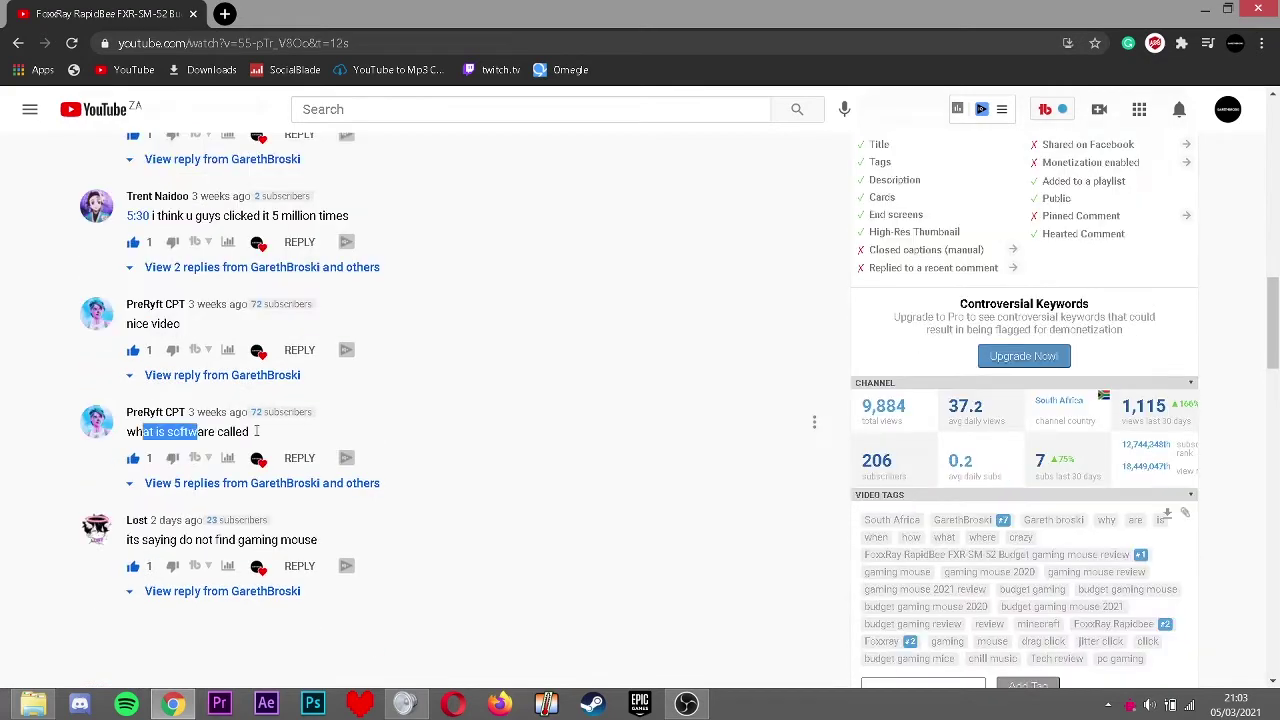
{"action": "left_click_drag", "start_coordinate": [257, 431], "coordinate": [298, 438]}
{"action": "left_click", "coordinate": [298, 438]}
{"action": "scroll", "coordinate": [222, 457], "scroll_direction": "down", "scroll_amount": 2}
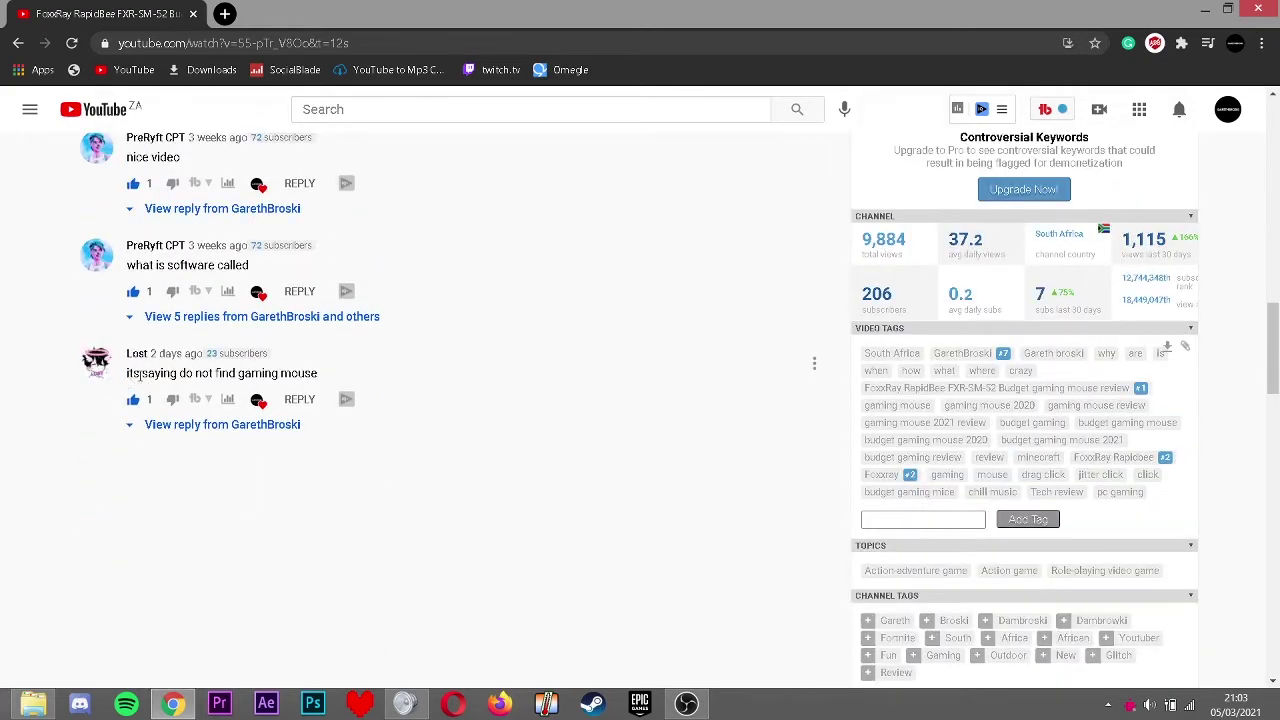
{"action": "left_click_drag", "start_coordinate": [140, 375], "coordinate": [464, 383]}
{"action": "left_click", "coordinate": [464, 383]}
{"action": "scroll", "coordinate": [428, 386], "scroll_direction": "up", "scroll_amount": 5}
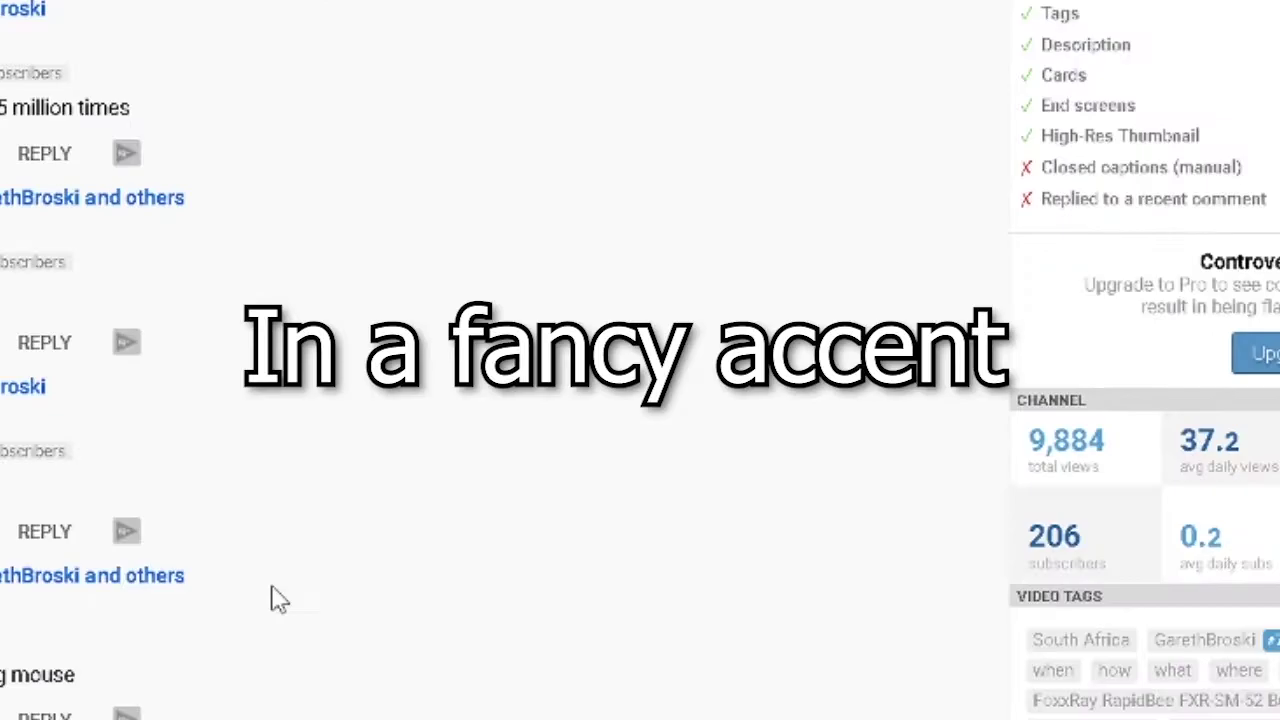
{"action": "scroll", "coordinate": [205, 358], "scroll_direction": "up", "scroll_amount": 2}
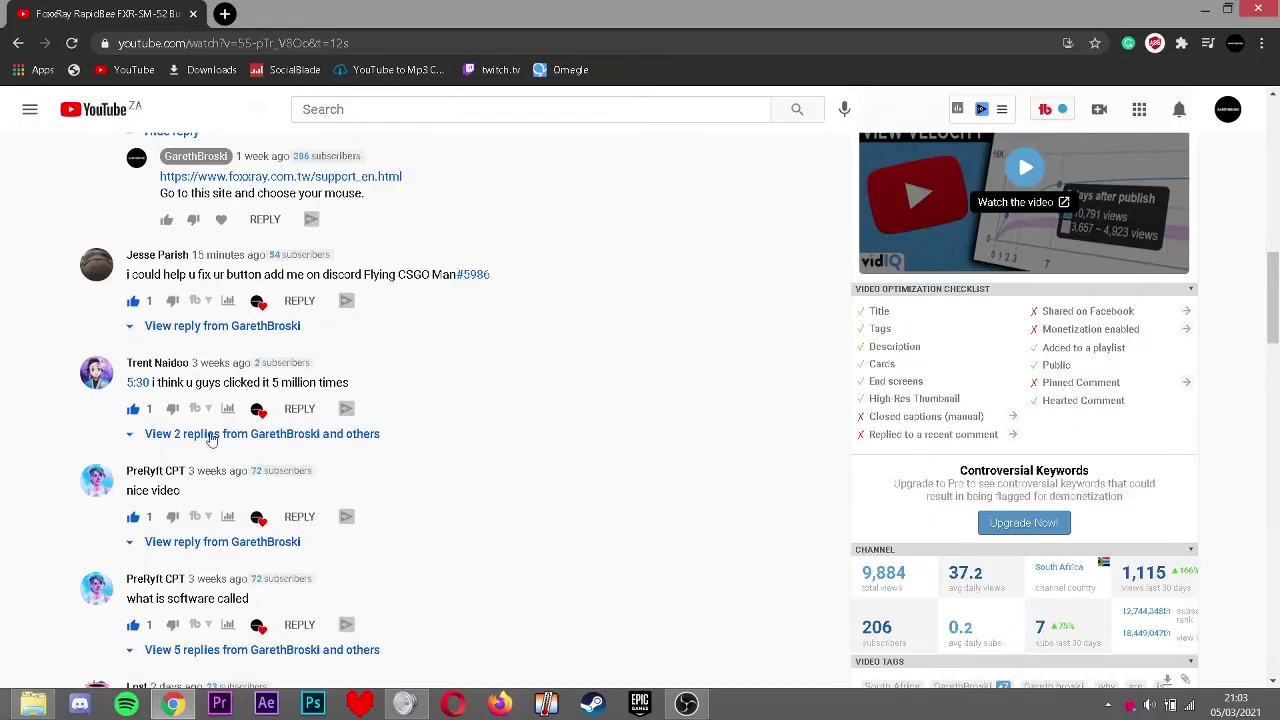
Open the foxxray.com.tw support link from the reply in a new tab and expand the replies to "what is software called".
{"action": "scroll", "coordinate": [353, 345], "scroll_direction": "up", "scroll_amount": 2}
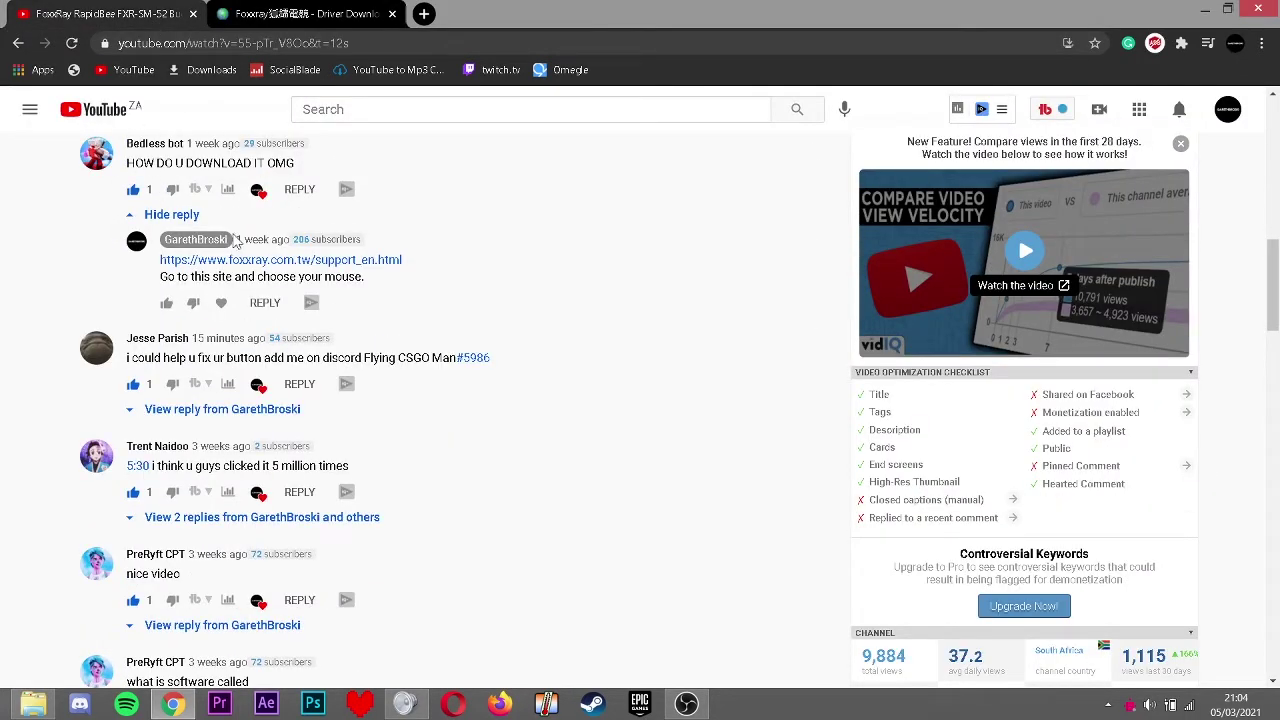
{"action": "scroll", "coordinate": [231, 350], "scroll_direction": "down", "scroll_amount": 3}
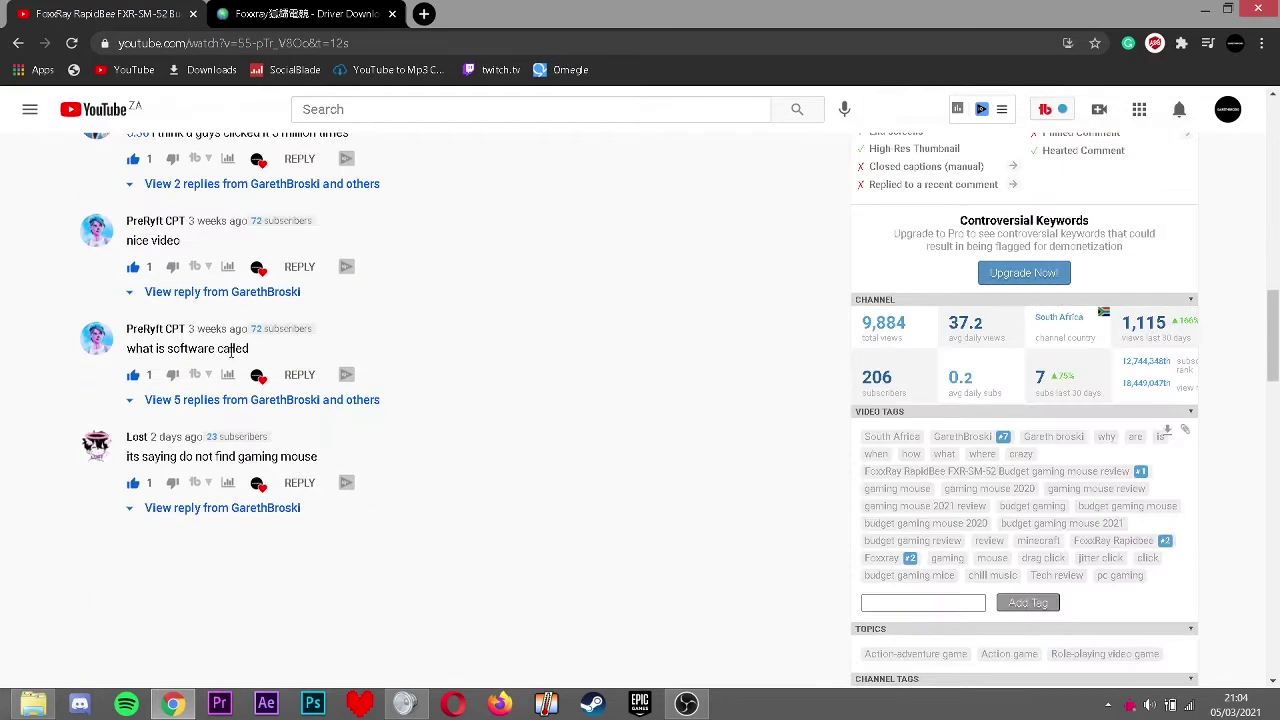
{"action": "left_click", "coordinate": [215, 400]}
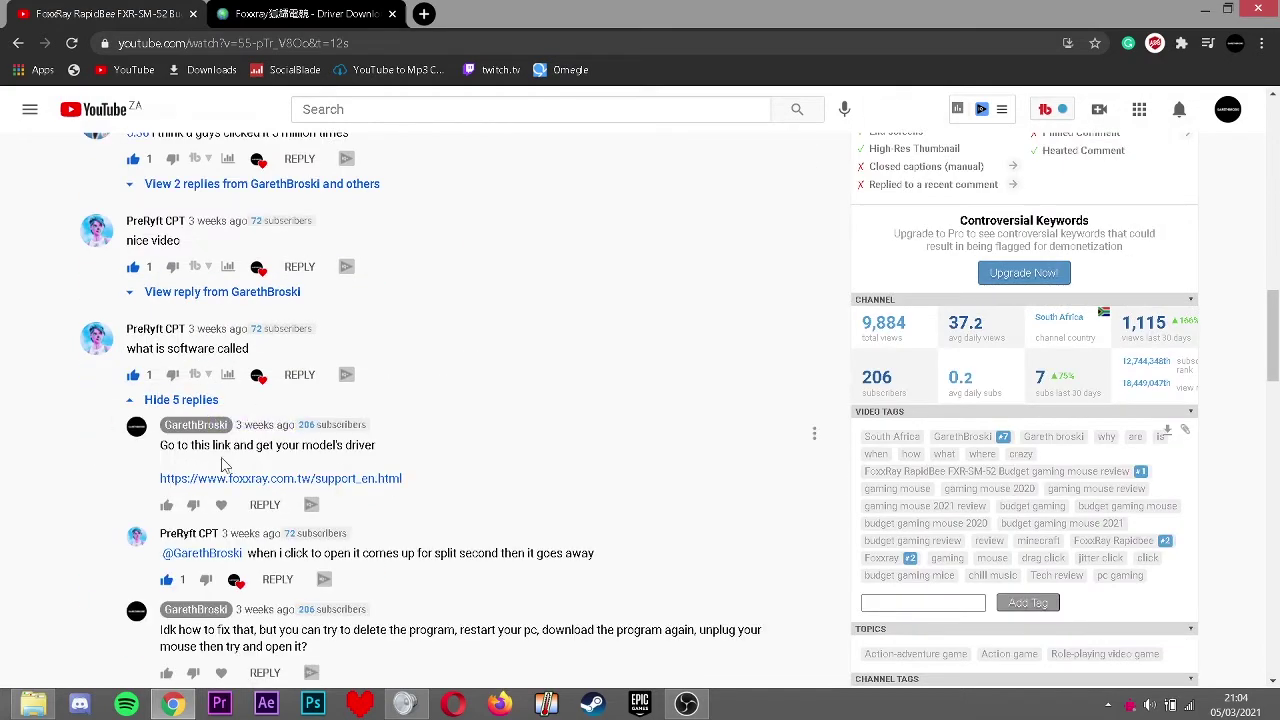
{"action": "scroll", "coordinate": [275, 478], "scroll_direction": "up", "scroll_amount": 5}
Switch to the FoxxRay Driver Download page and download the FXR-SM-52 RapidBee Gaming Mouse driver.
{"action": "left_click", "coordinate": [305, 14]}
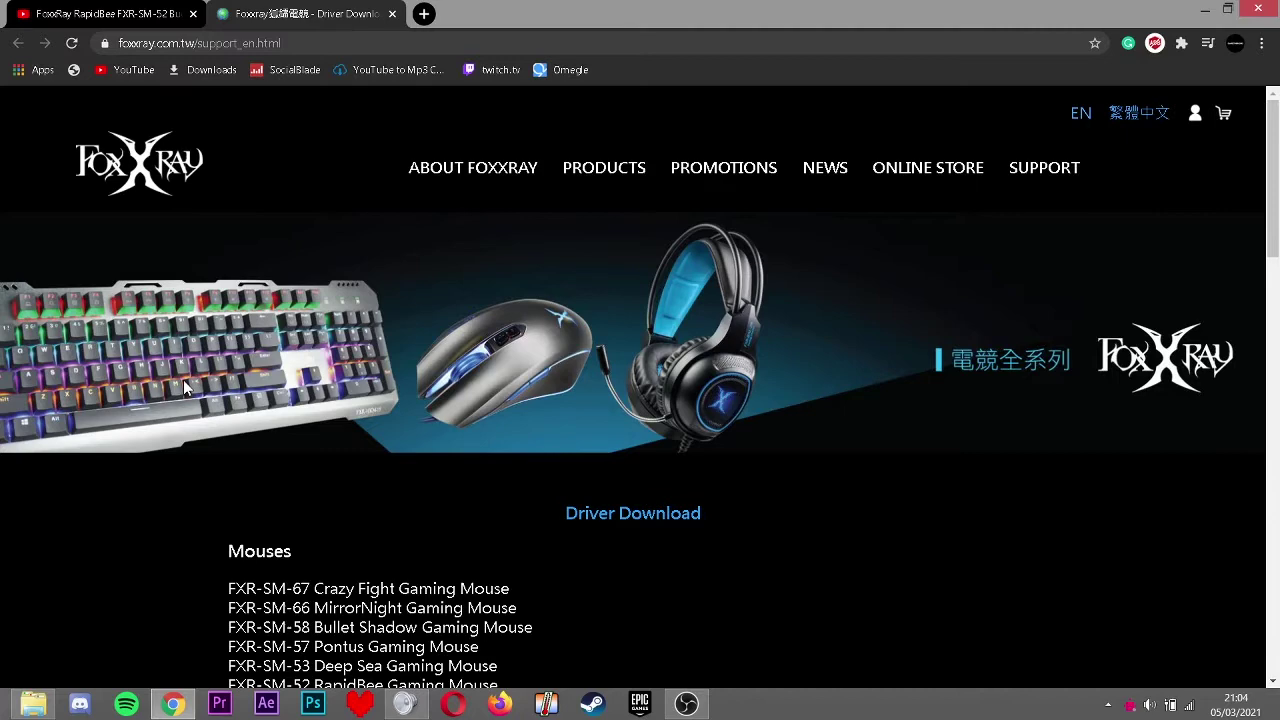
{"action": "scroll", "coordinate": [370, 392], "scroll_direction": "down", "scroll_amount": 2}
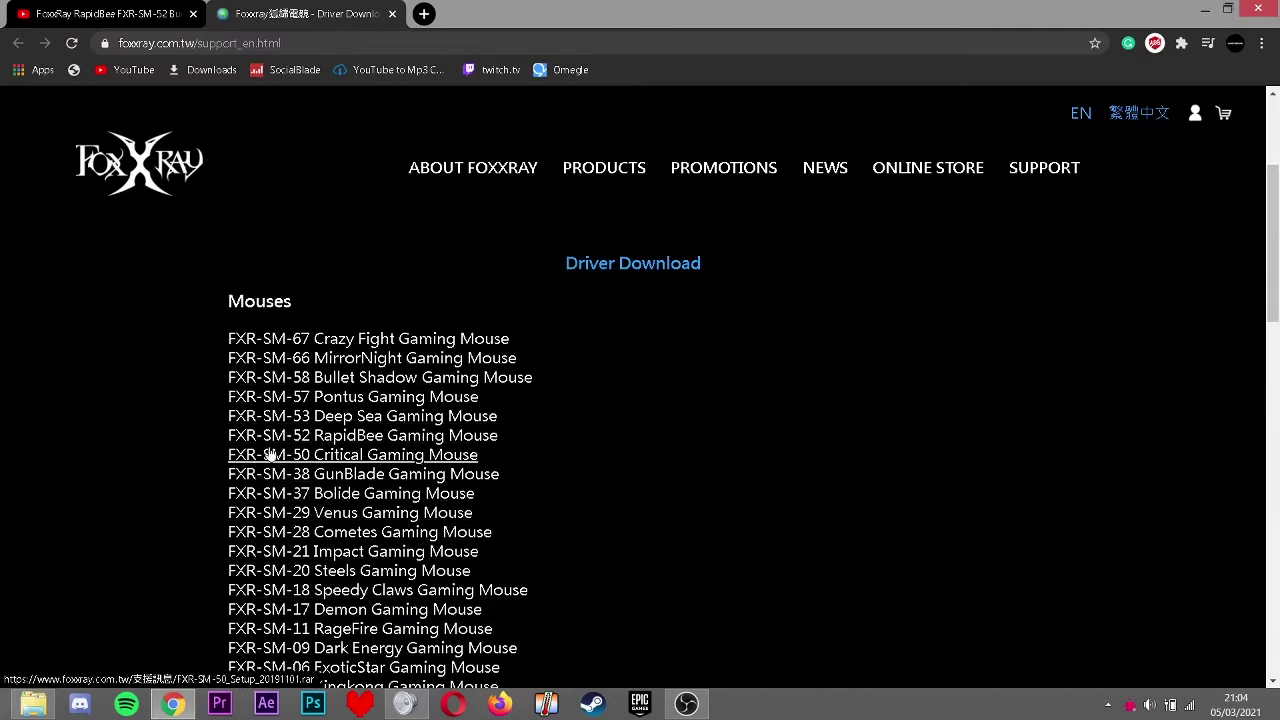
{"action": "left_click", "coordinate": [472, 445]}
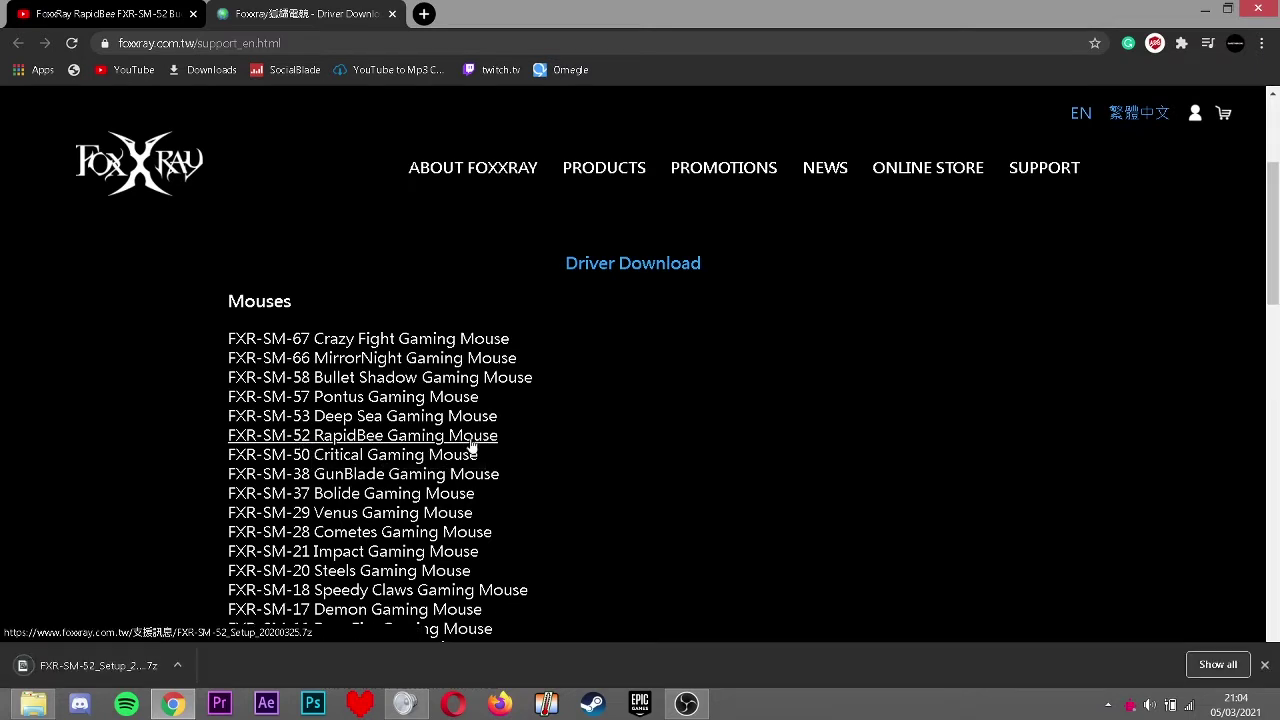
Shrink the browser window to uncover the desktop and create a desktop folder named "gaming mouse software".
{"action": "double_click", "coordinate": [640, 15]}
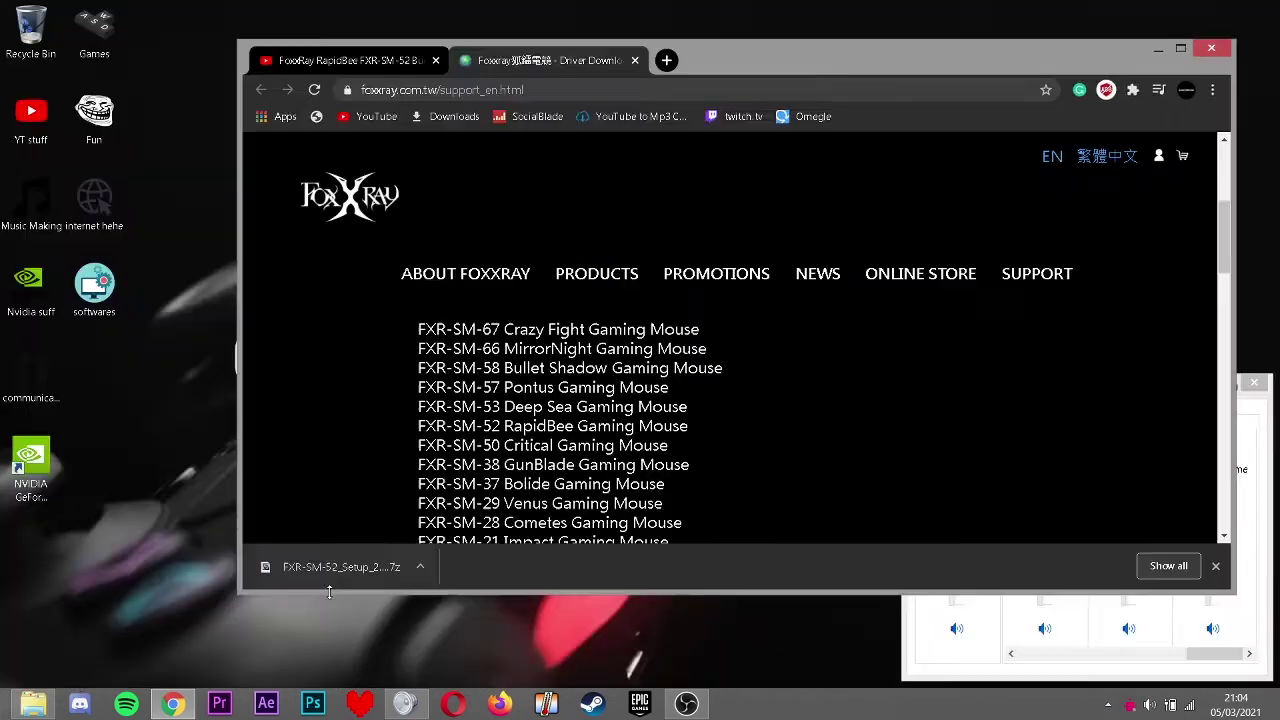
{"action": "right_click", "coordinate": [127, 441]}
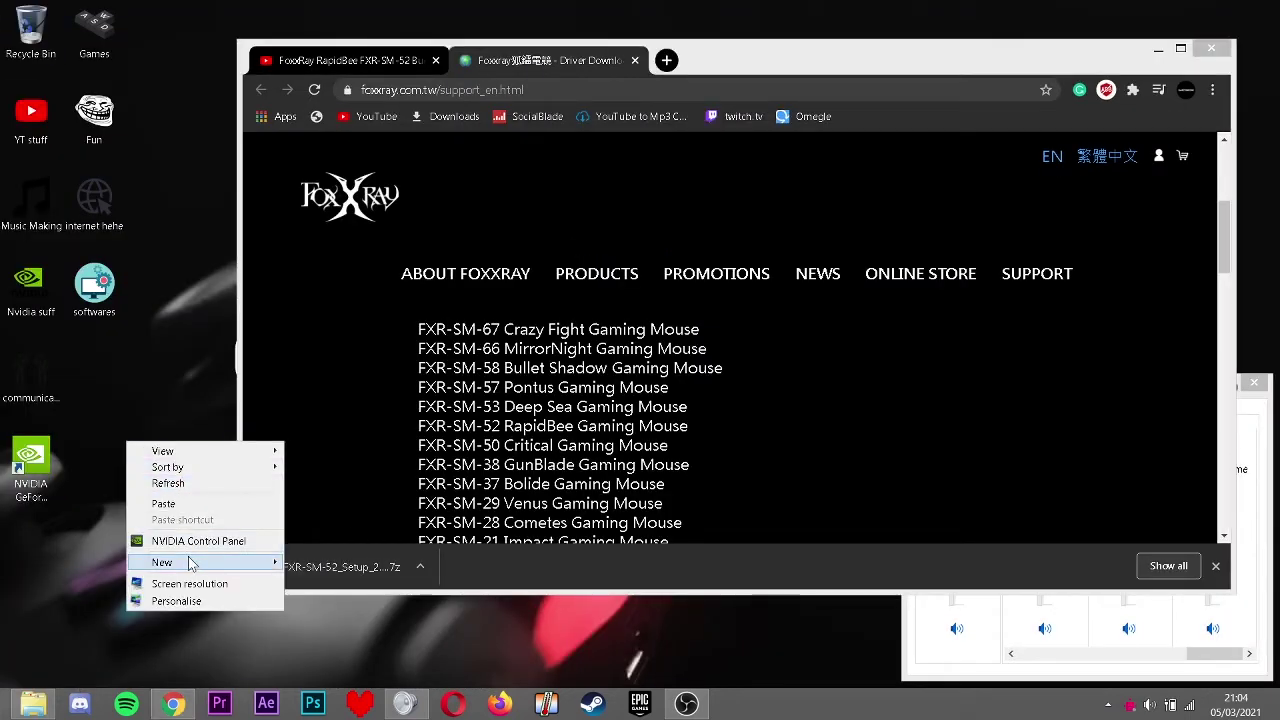
{"action": "mouse_move", "coordinate": [230, 562]}
{"action": "left_click", "coordinate": [335, 563]}
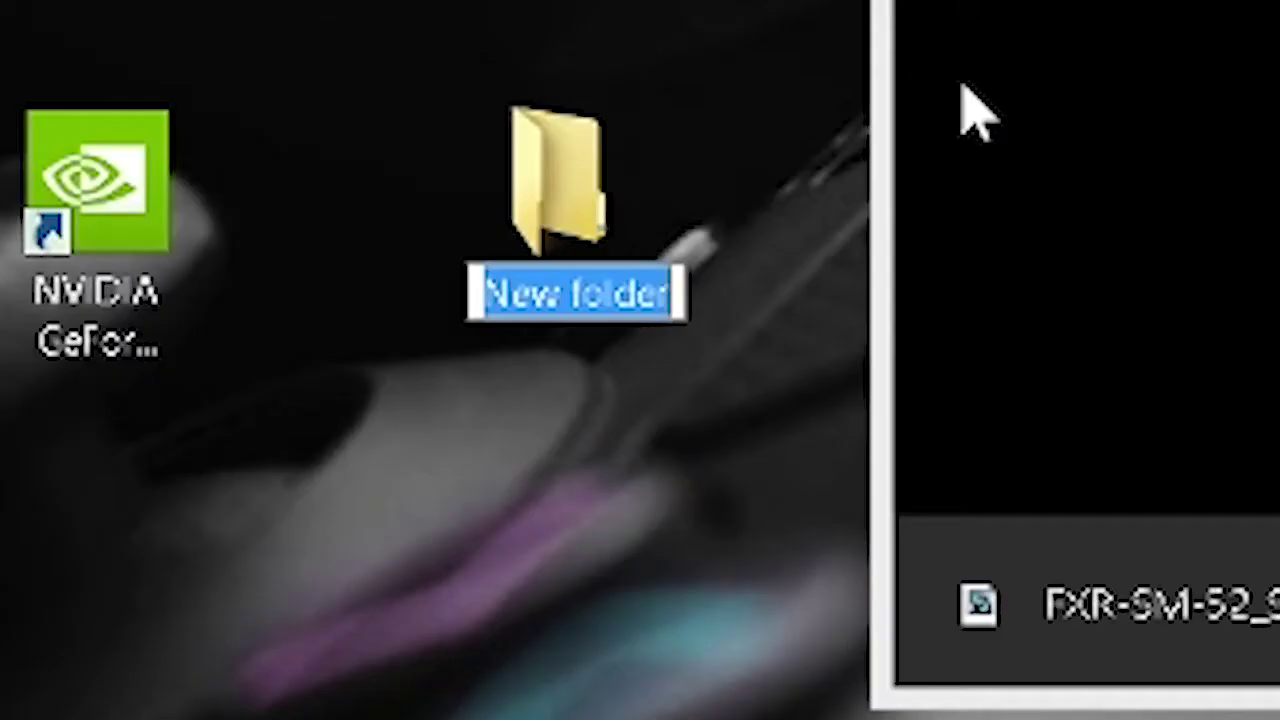
{"action": "type", "text": "gaming mouse soft"}
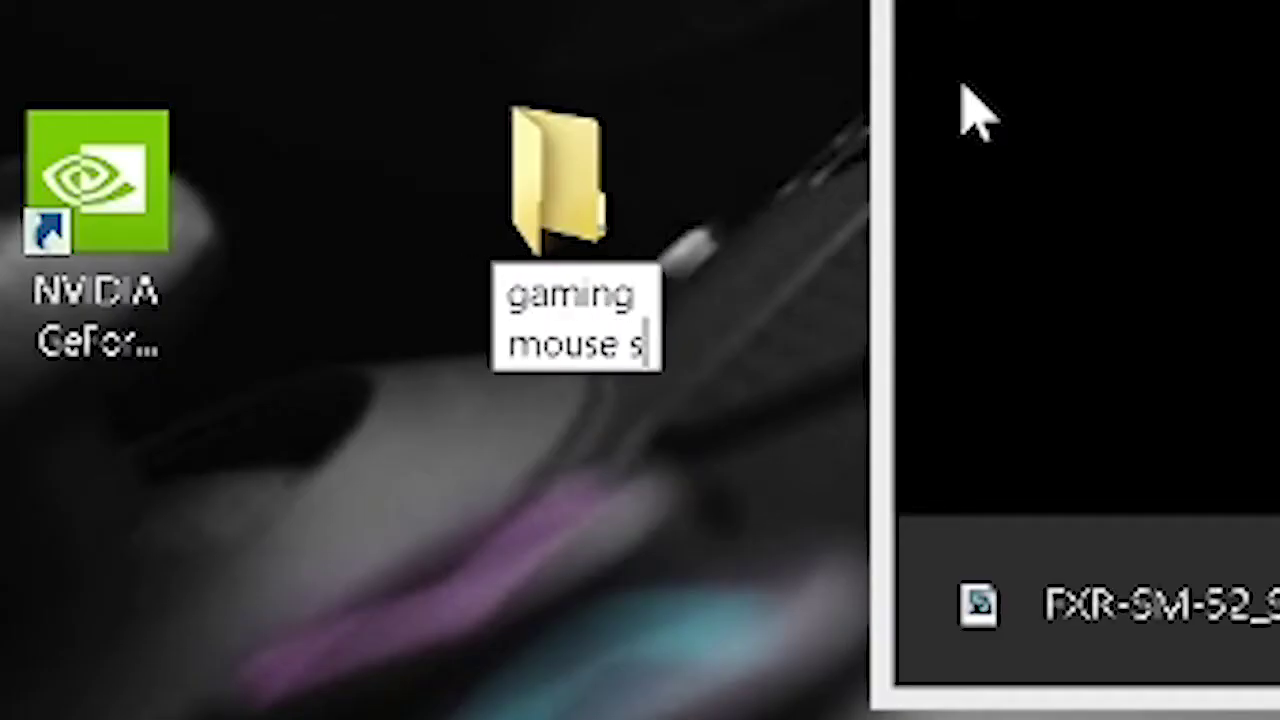
{"action": "type", "text": "ware"}
{"action": "key", "text": "Return"}
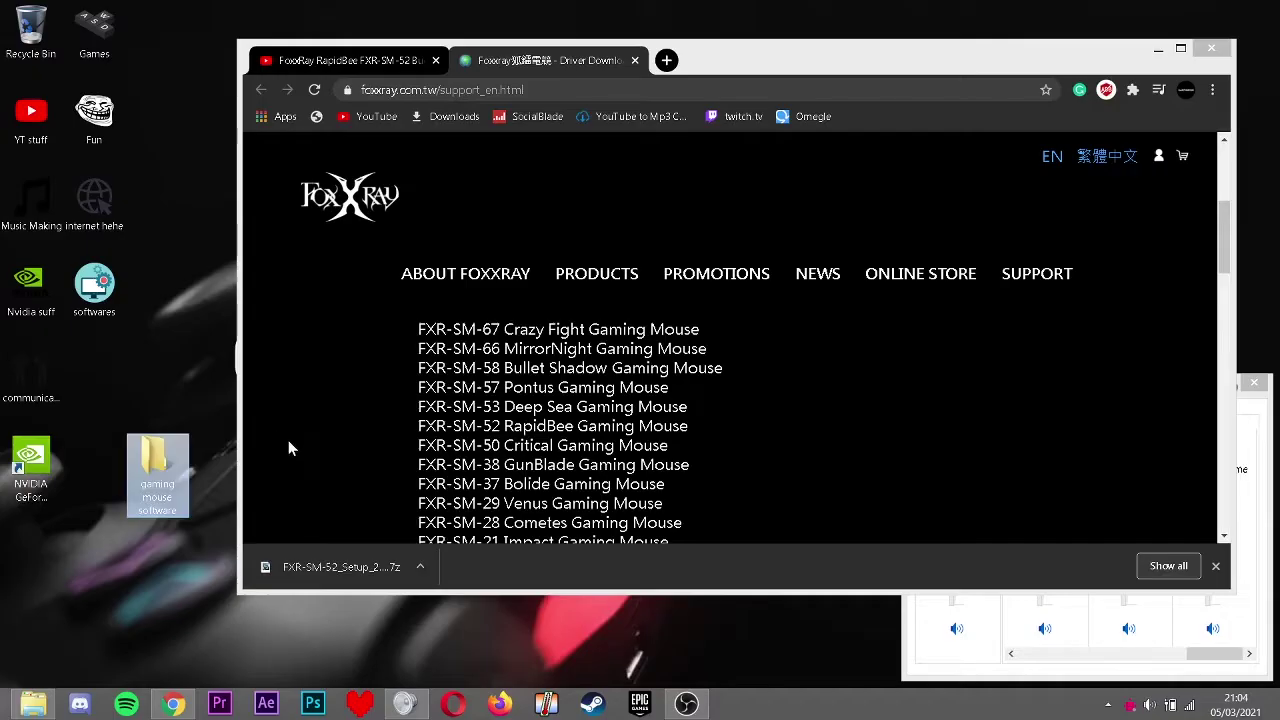
Put the downloaded FXR-SM-52 setup archive into the gaming mouse software folder and extract it there with 7-Zip.
{"action": "left_click_drag", "start_coordinate": [325, 586], "coordinate": [170, 447]}
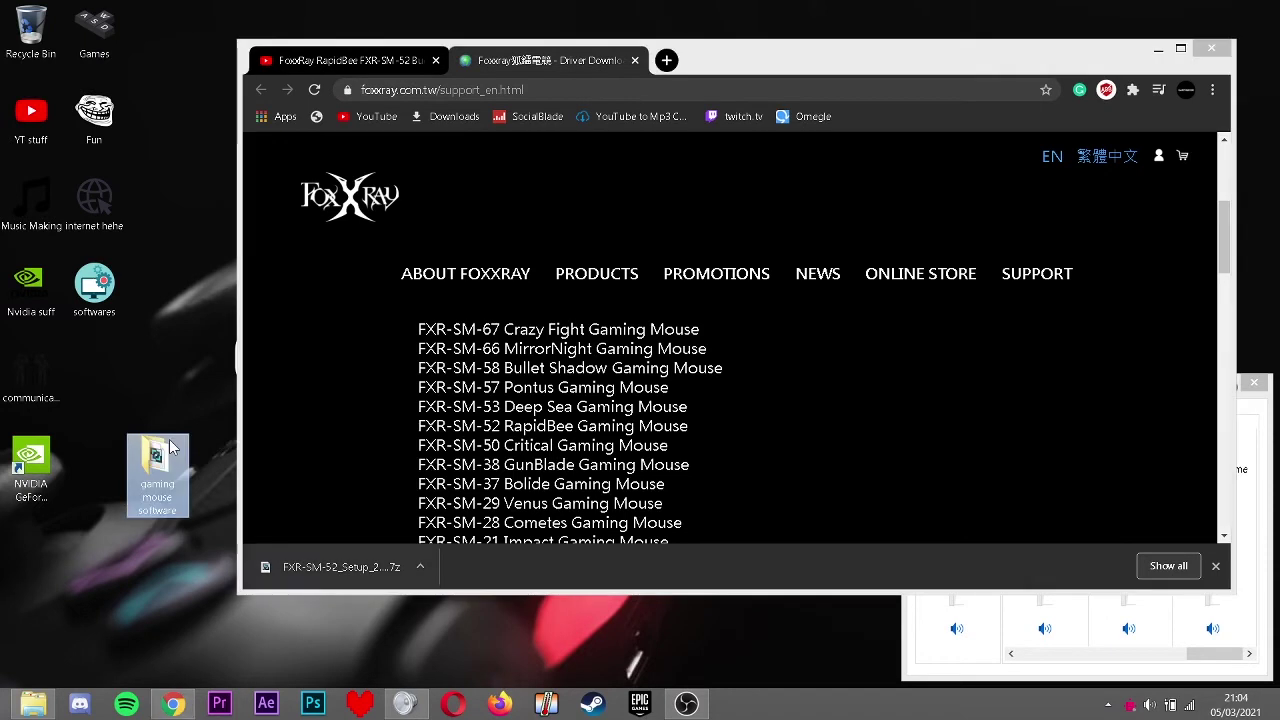
{"action": "double_click", "coordinate": [170, 447]}
{"action": "left_click", "coordinate": [550, 264]}
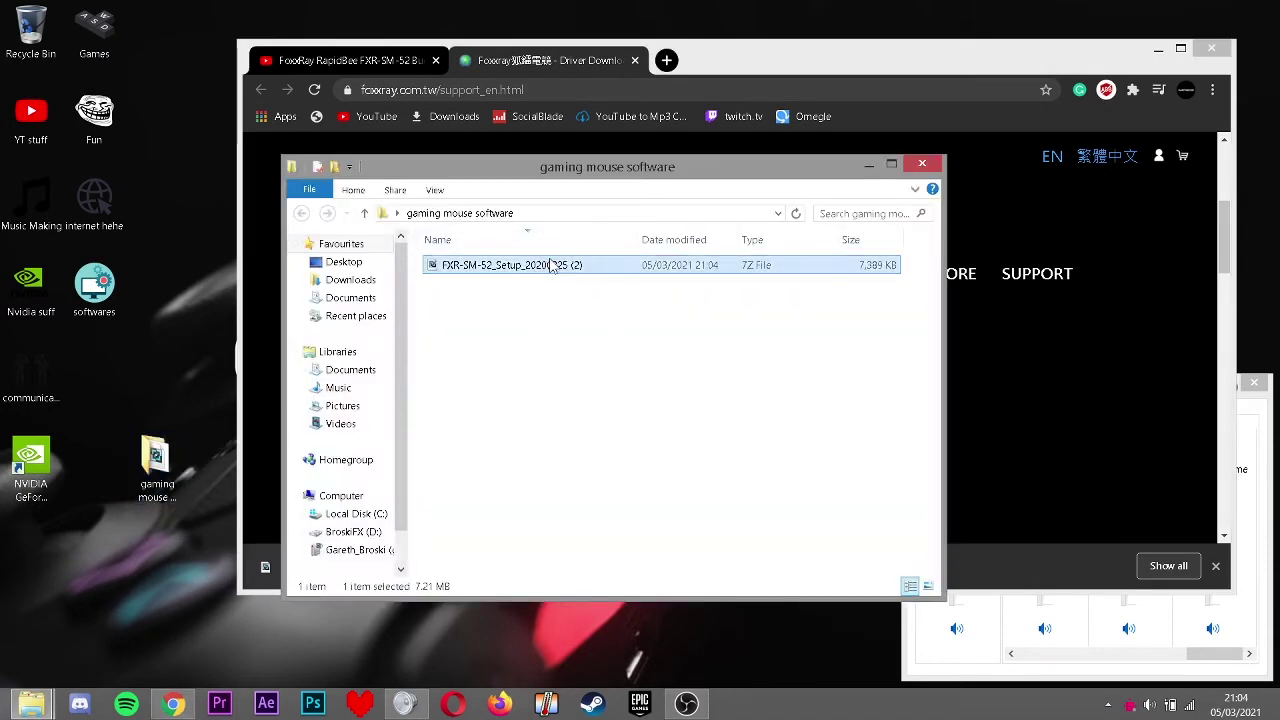
{"action": "right_click", "coordinate": [550, 264]}
{"action": "mouse_move", "coordinate": [620, 301]}
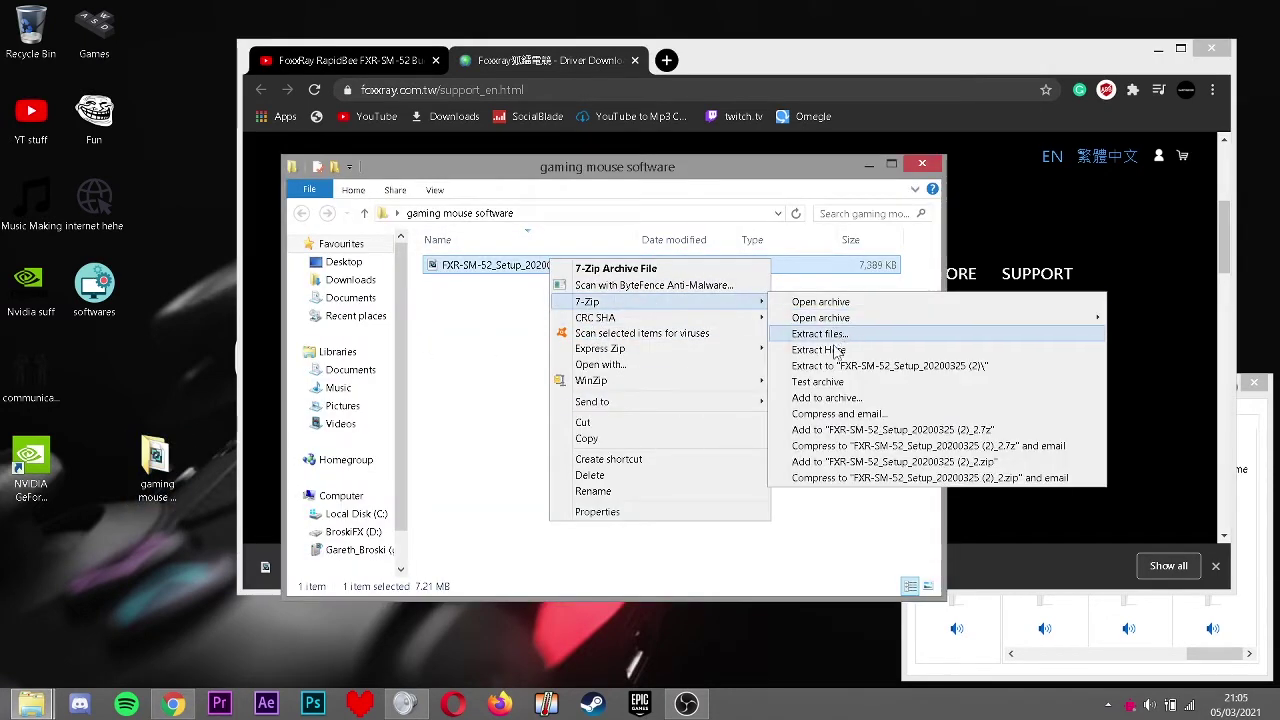
{"action": "left_click", "coordinate": [836, 350]}
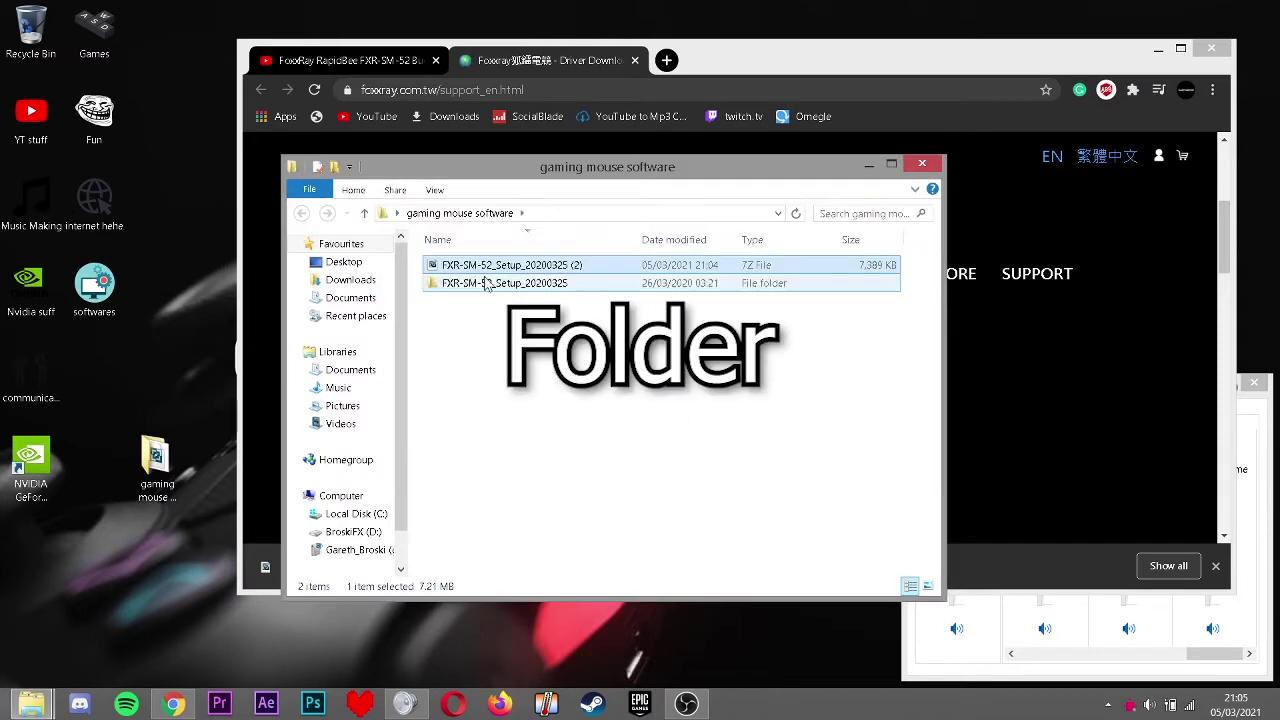
{"action": "right_click", "coordinate": [521, 265]}
{"action": "mouse_move", "coordinate": [598, 360]}
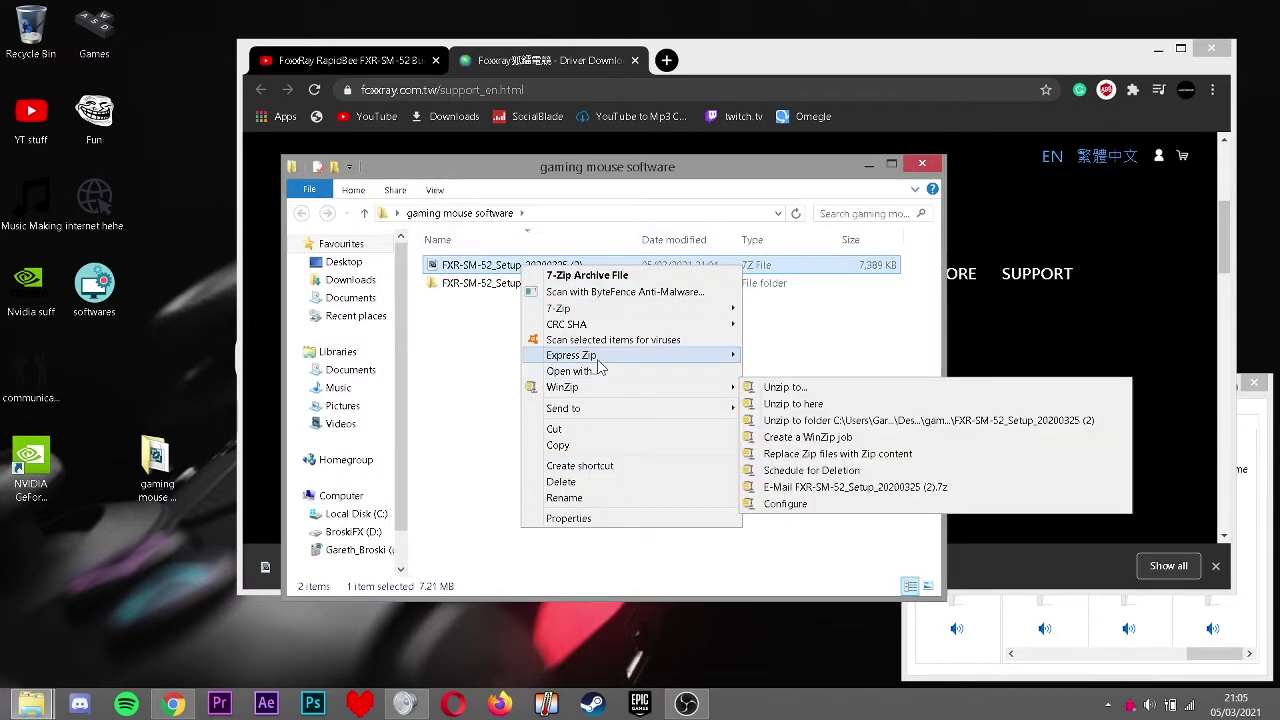
{"action": "left_click", "coordinate": [448, 374]}
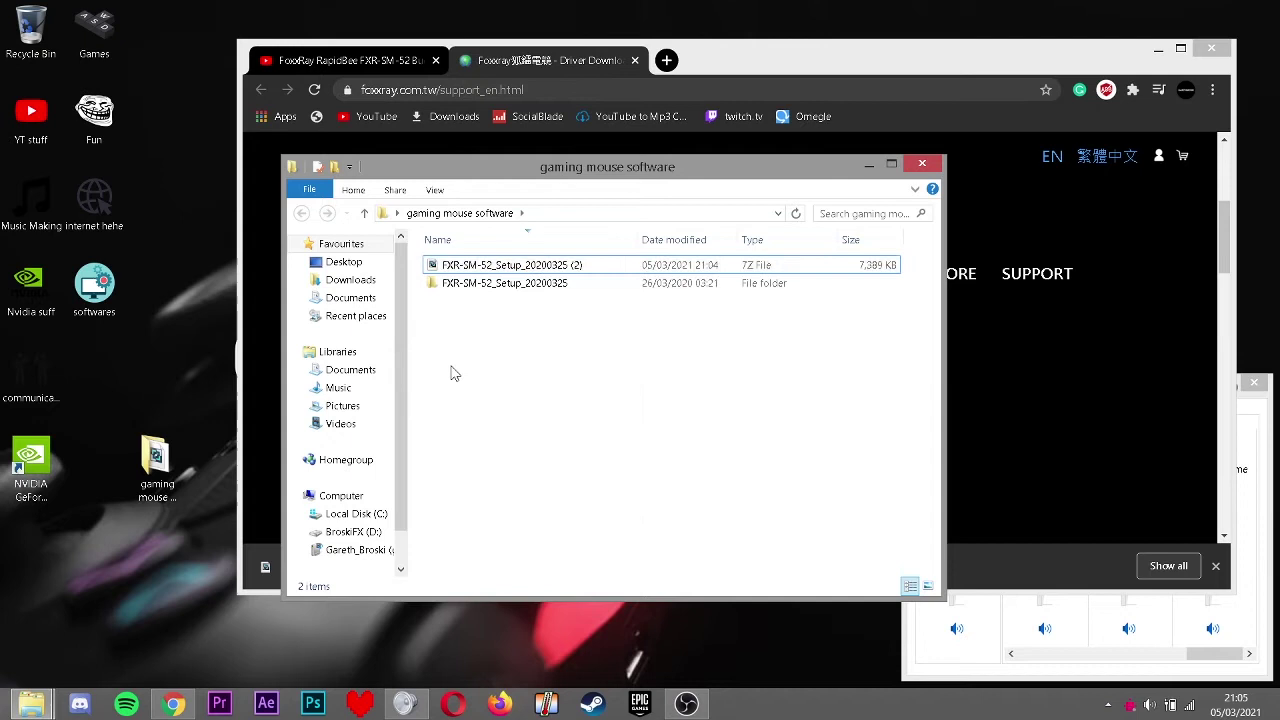
Open the extracted FXR-SM-52_Setup_20200325 folder and look through its contents, including the CustomSkins subfolder.
{"action": "double_click", "coordinate": [543, 291]}
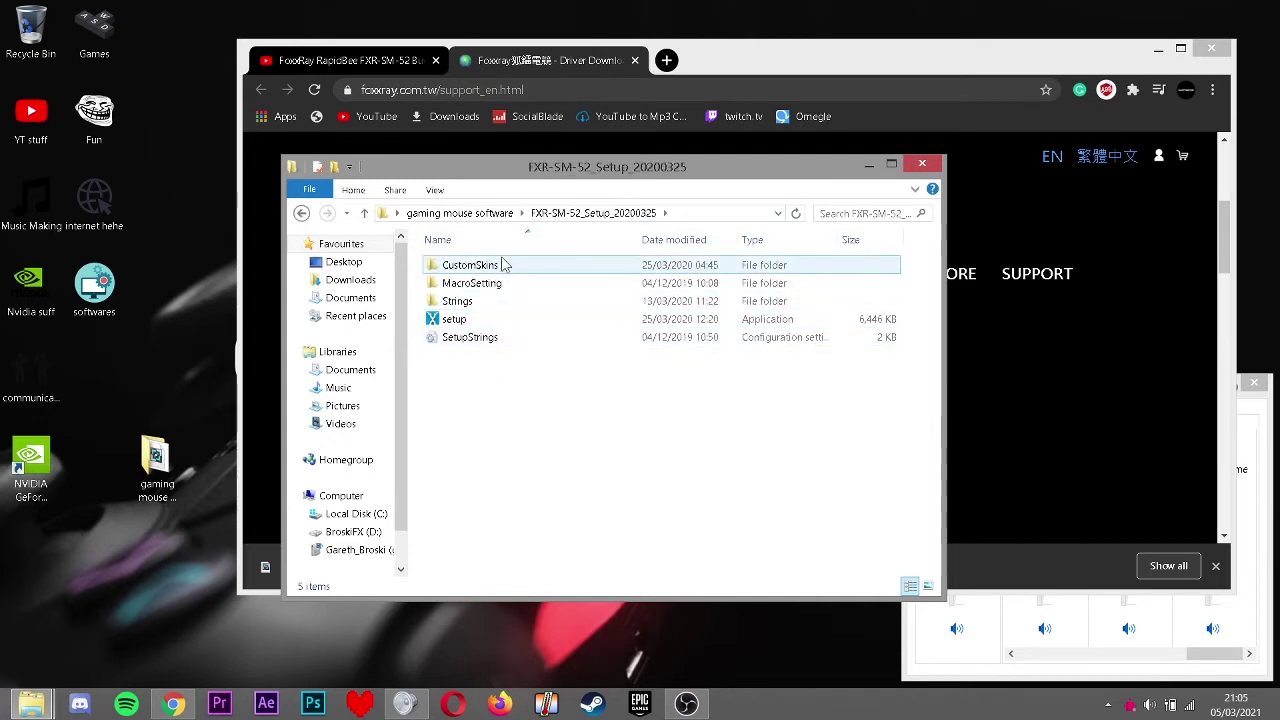
{"action": "left_click", "coordinate": [301, 213]}
{"action": "double_click", "coordinate": [507, 288]}
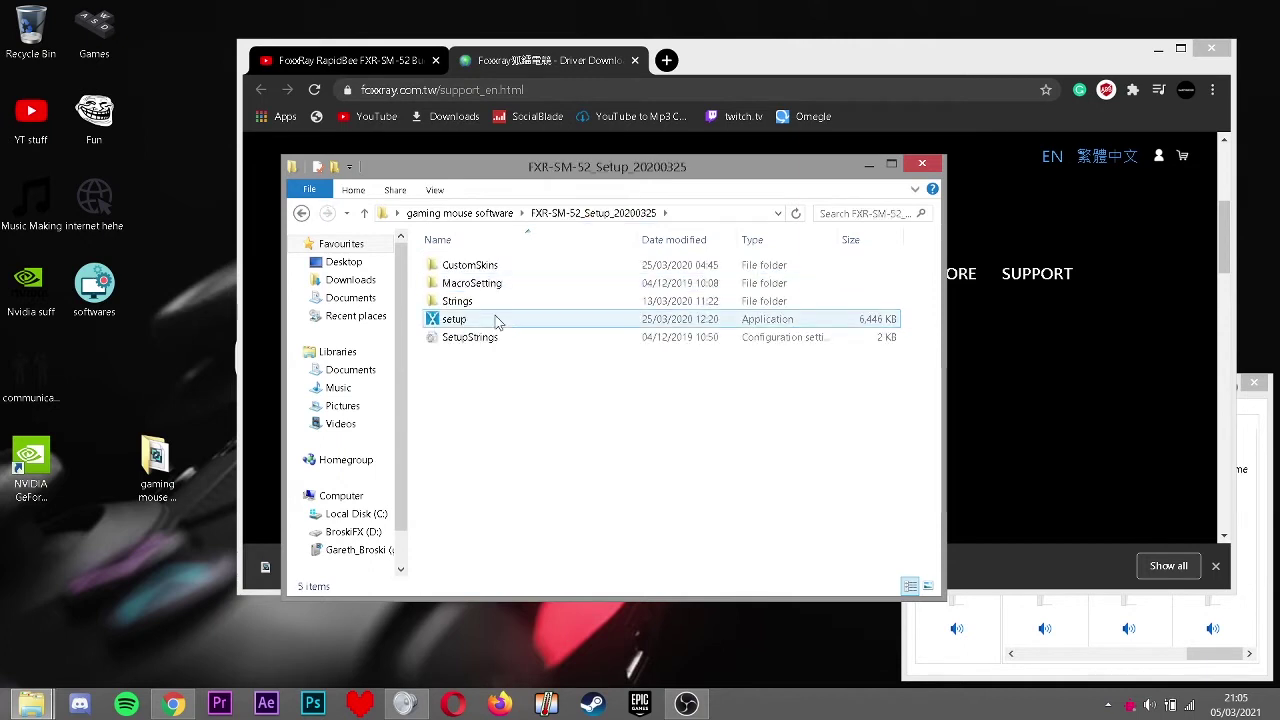
{"action": "left_click_drag", "start_coordinate": [518, 405], "coordinate": [505, 258]}
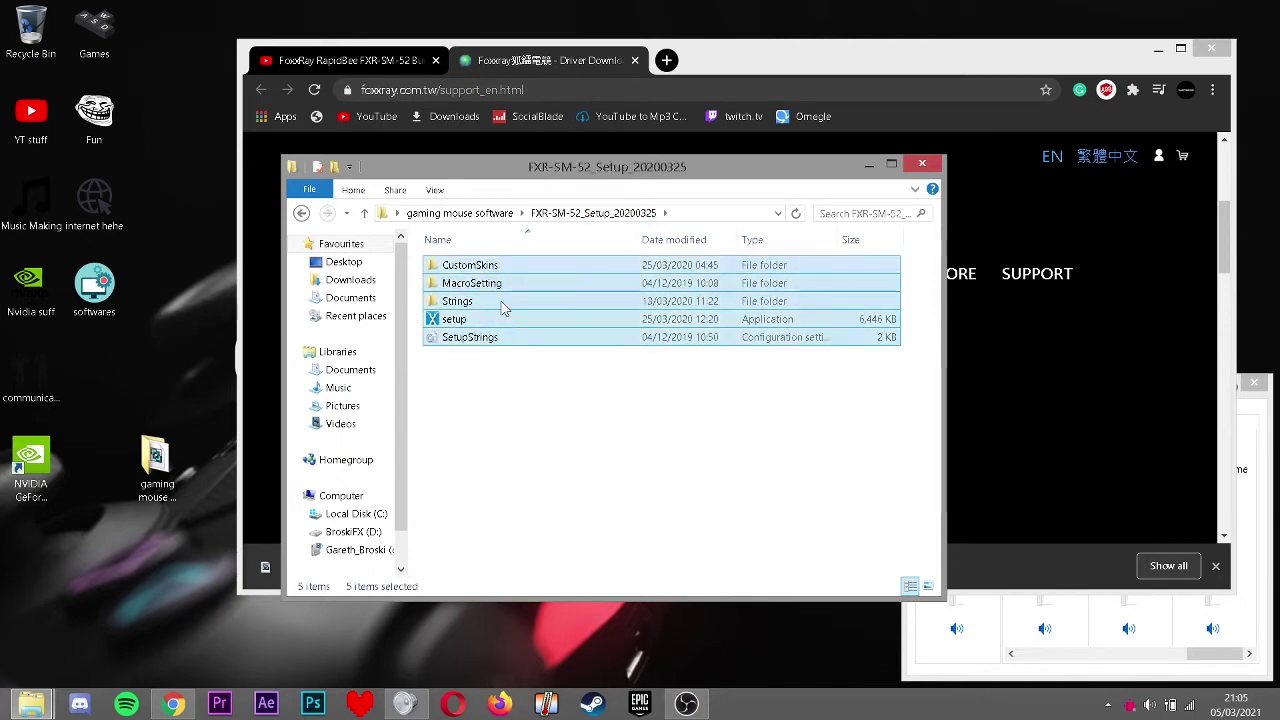
{"action": "left_click", "coordinate": [514, 369]}
{"action": "double_click", "coordinate": [512, 268]}
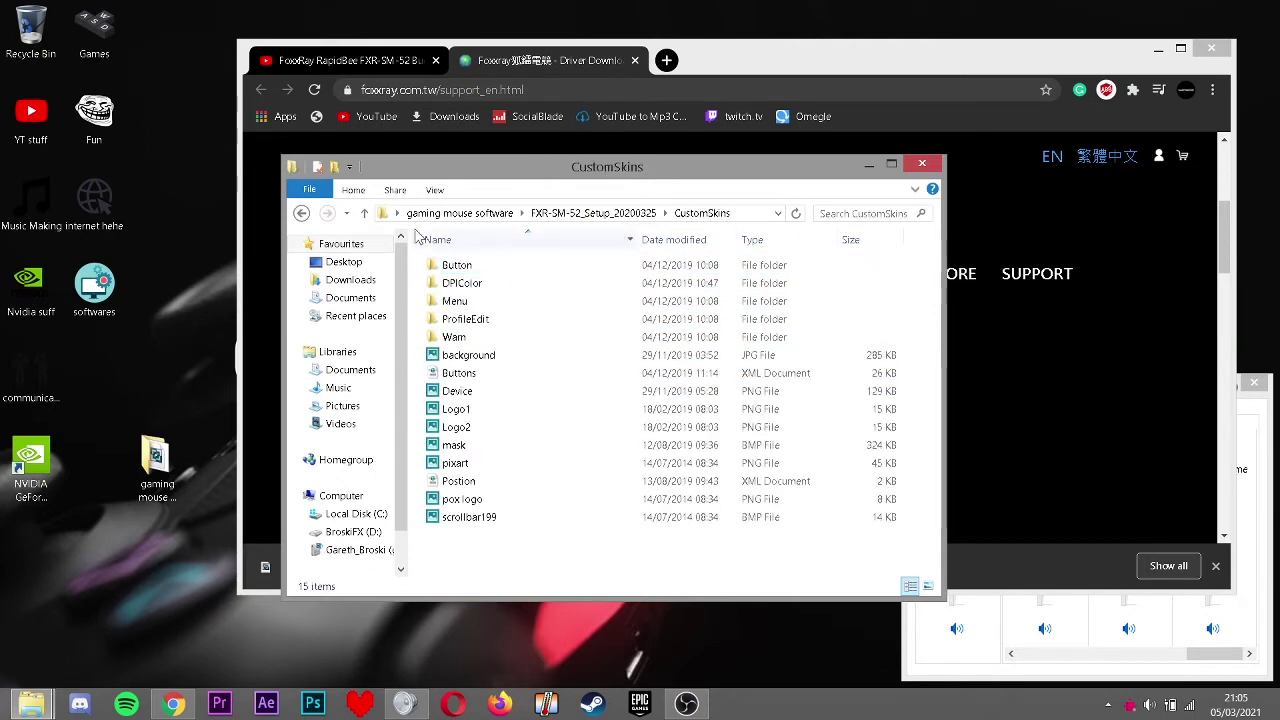
{"action": "left_click", "coordinate": [304, 215]}
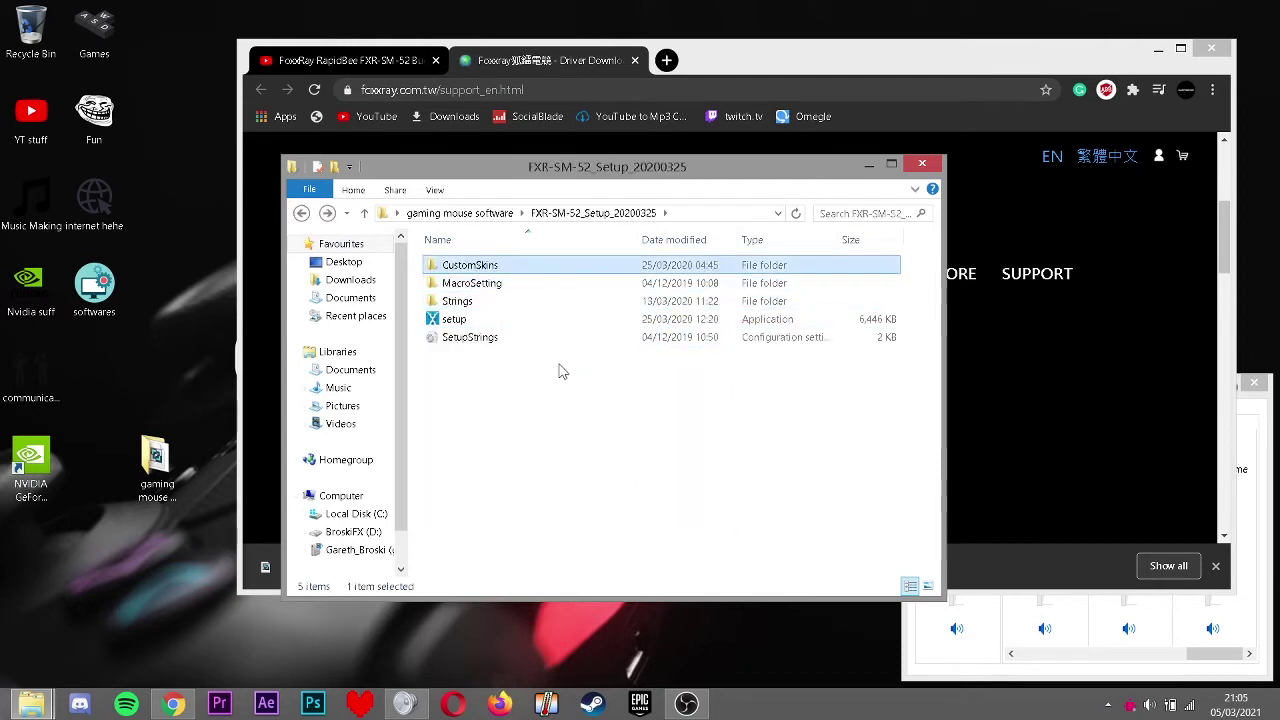
Try to run the extracted FXR-SM-52 setup application with English as the installation language.
{"action": "left_click_drag", "start_coordinate": [536, 278], "coordinate": [537, 293]}
{"action": "left_click", "coordinate": [527, 263], "text": "ctrl"}
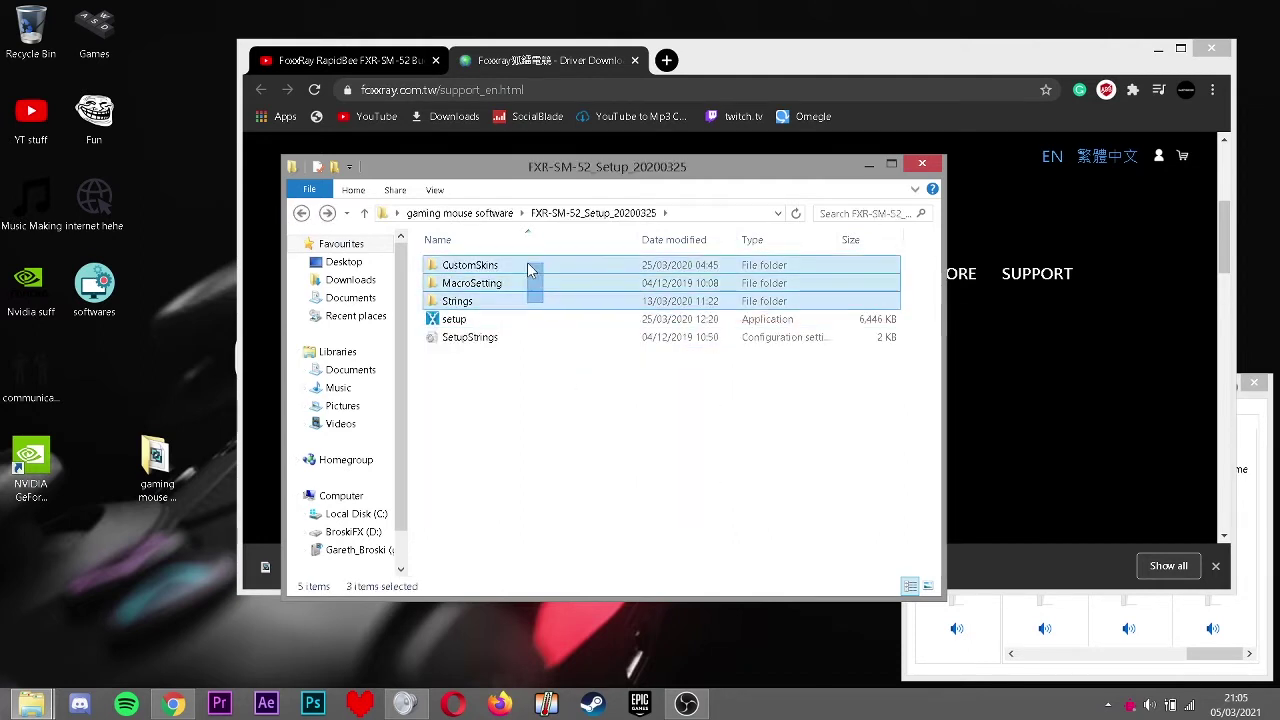
{"action": "left_click", "coordinate": [503, 322]}
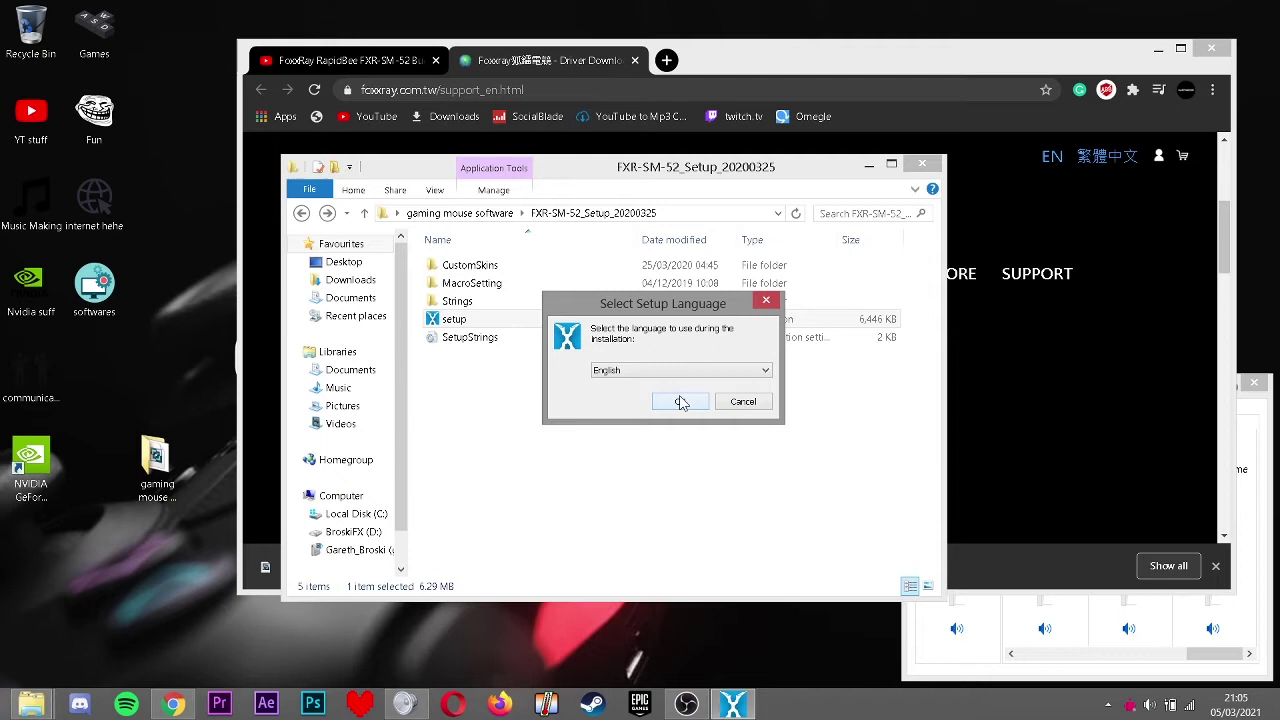
{"action": "left_click", "coordinate": [675, 370]}
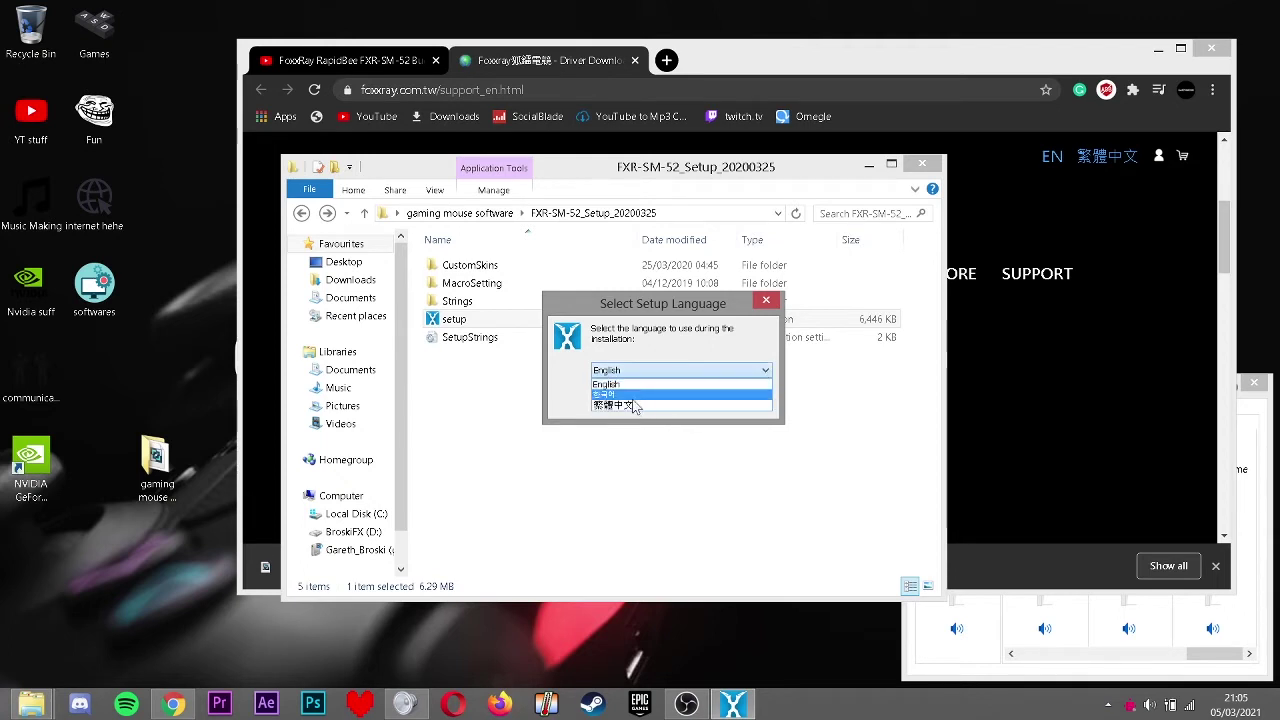
{"action": "left_click", "coordinate": [556, 400]}
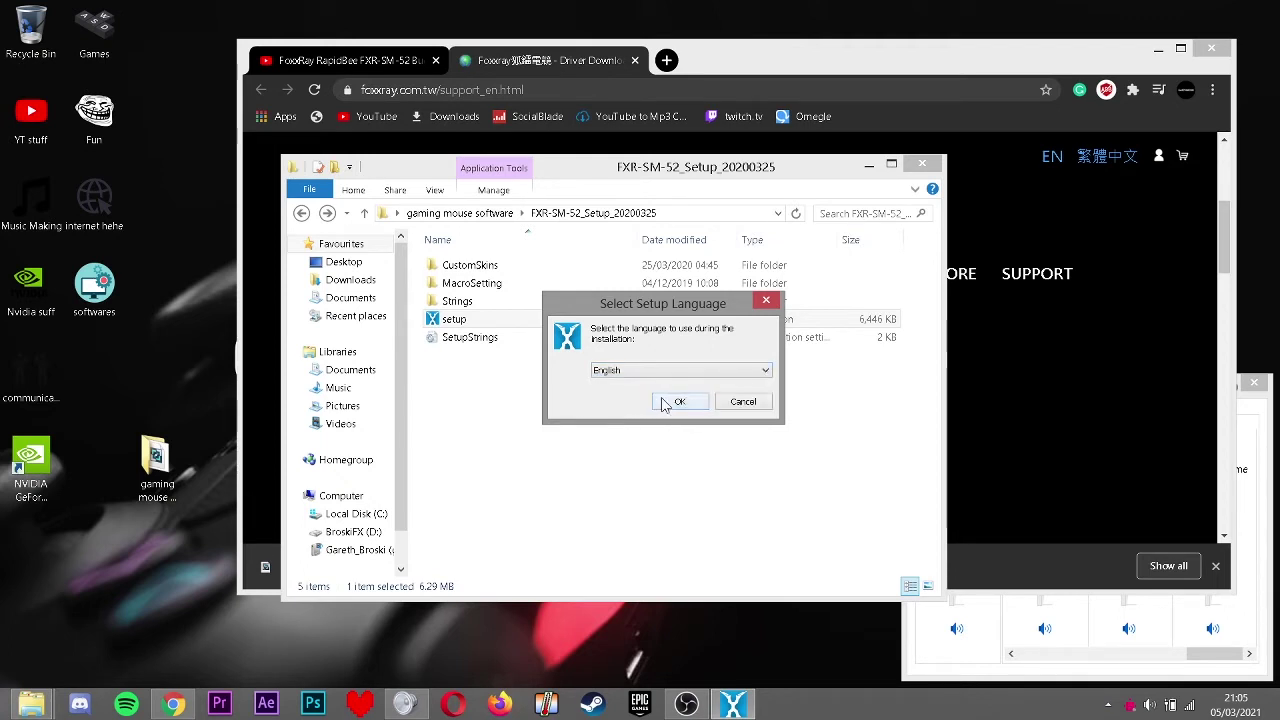
{"action": "left_click", "coordinate": [664, 401]}
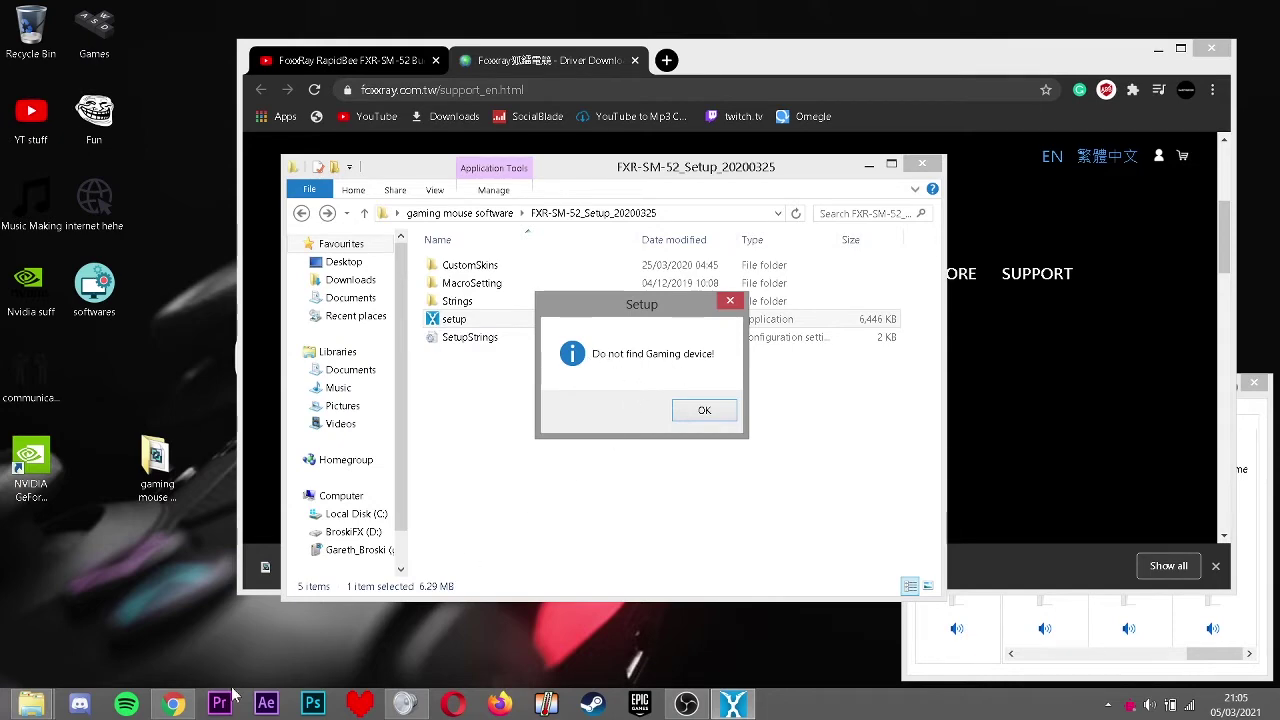
Read the viewer's comment about the undetected gaming mouse on the YouTube video page, and return to the FoxxRay driver page.
{"action": "left_click", "coordinate": [383, 62]}
{"action": "scroll", "coordinate": [434, 180], "scroll_direction": "down", "scroll_amount": 3}
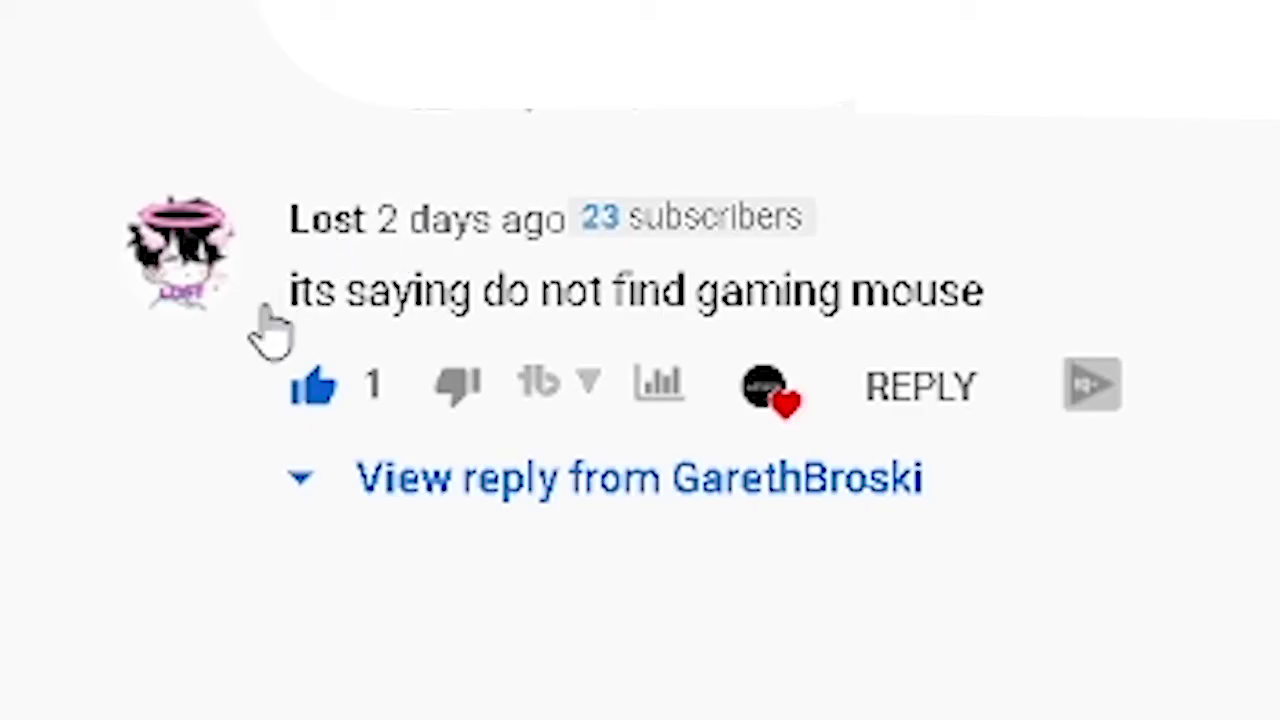
{"action": "left_click_drag", "start_coordinate": [985, 292], "coordinate": [366, 292]}
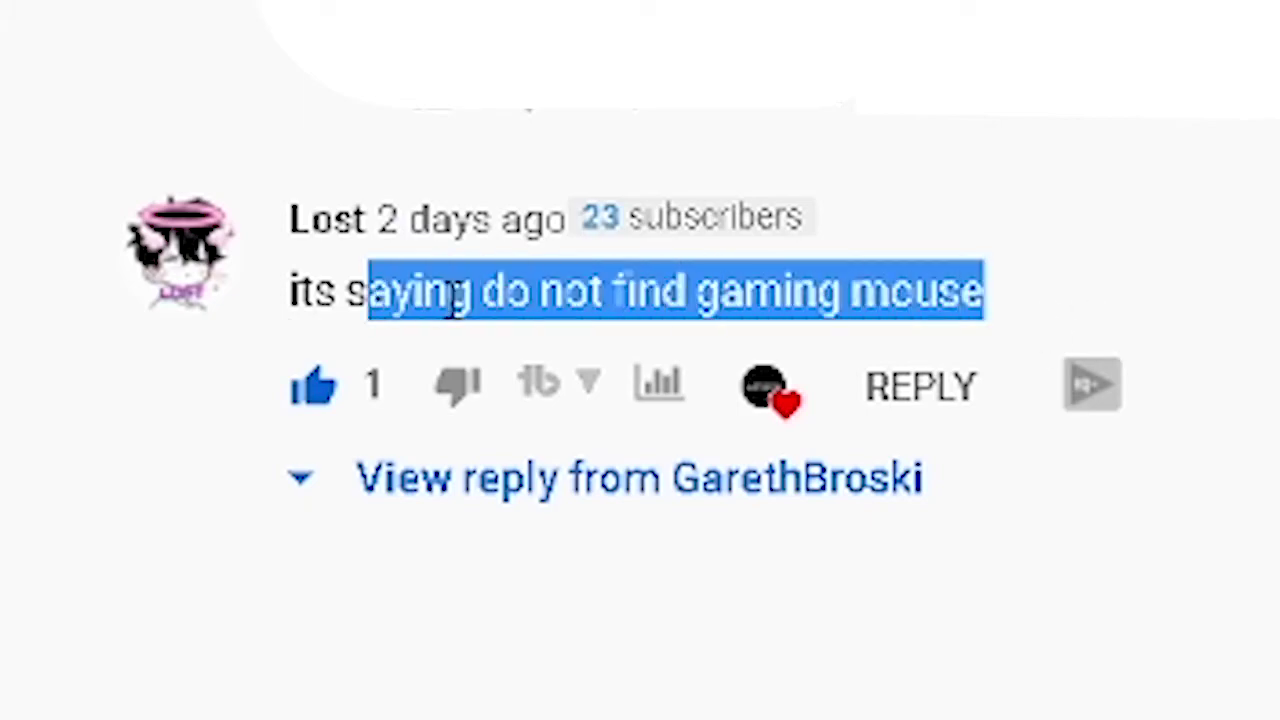
{"action": "left_click", "coordinate": [552, 60]}
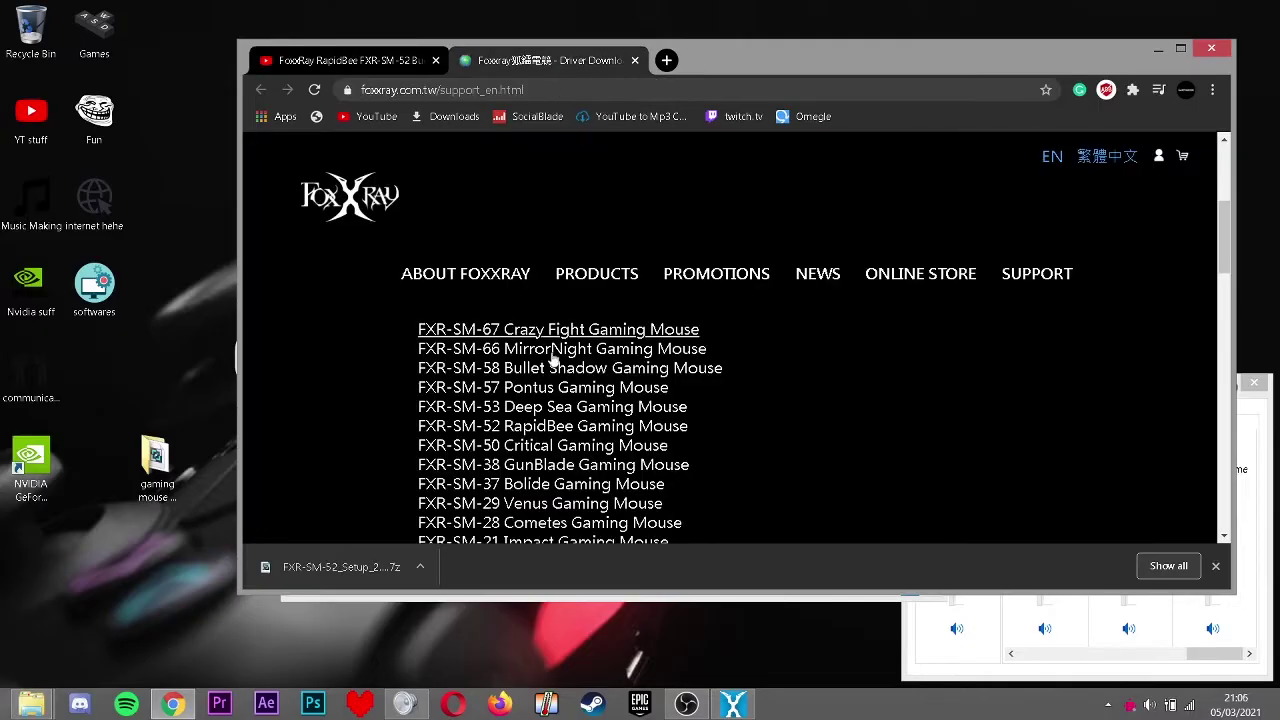
{"action": "left_click", "coordinate": [480, 598]}
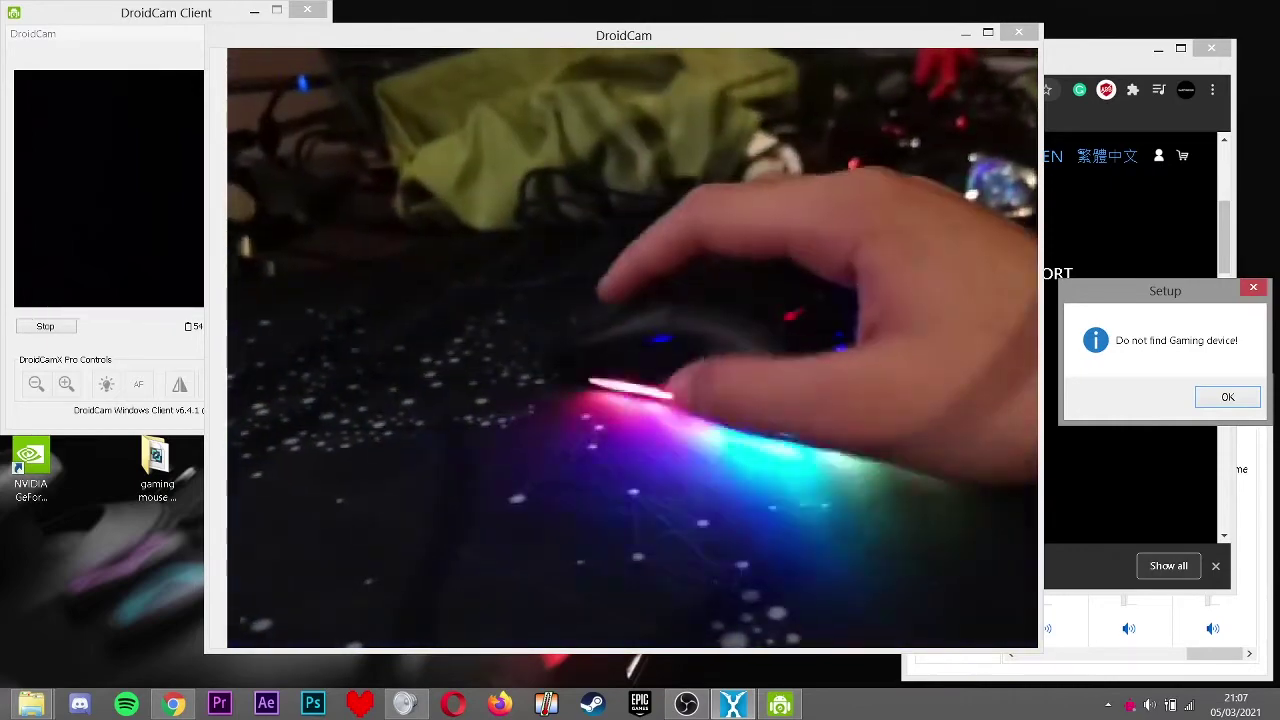
Dismiss the setup message, rerun setup and install FXR-SM-52 RapidBee Gaming Mouse with the default destination and shortcut folders.
{"action": "left_click", "coordinate": [1250, 405]}
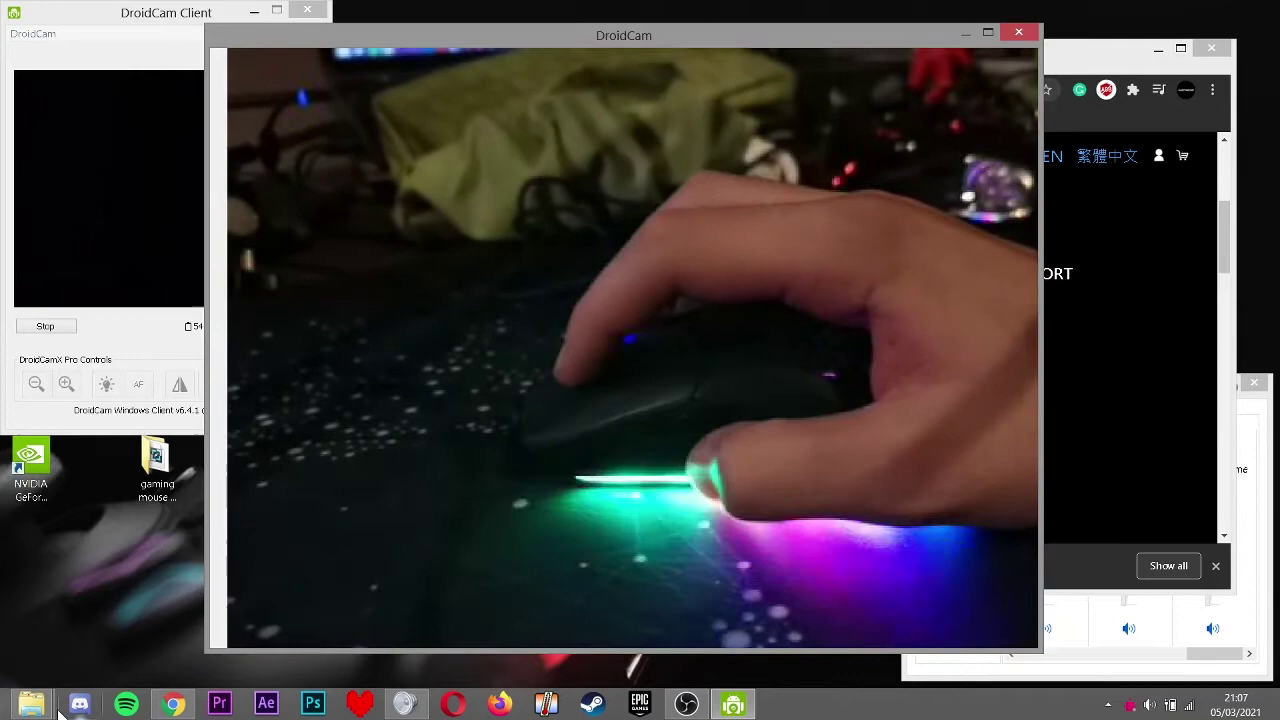
{"action": "mouse_move", "coordinate": [98, 706]}
{"action": "left_click", "coordinate": [286, 620]}
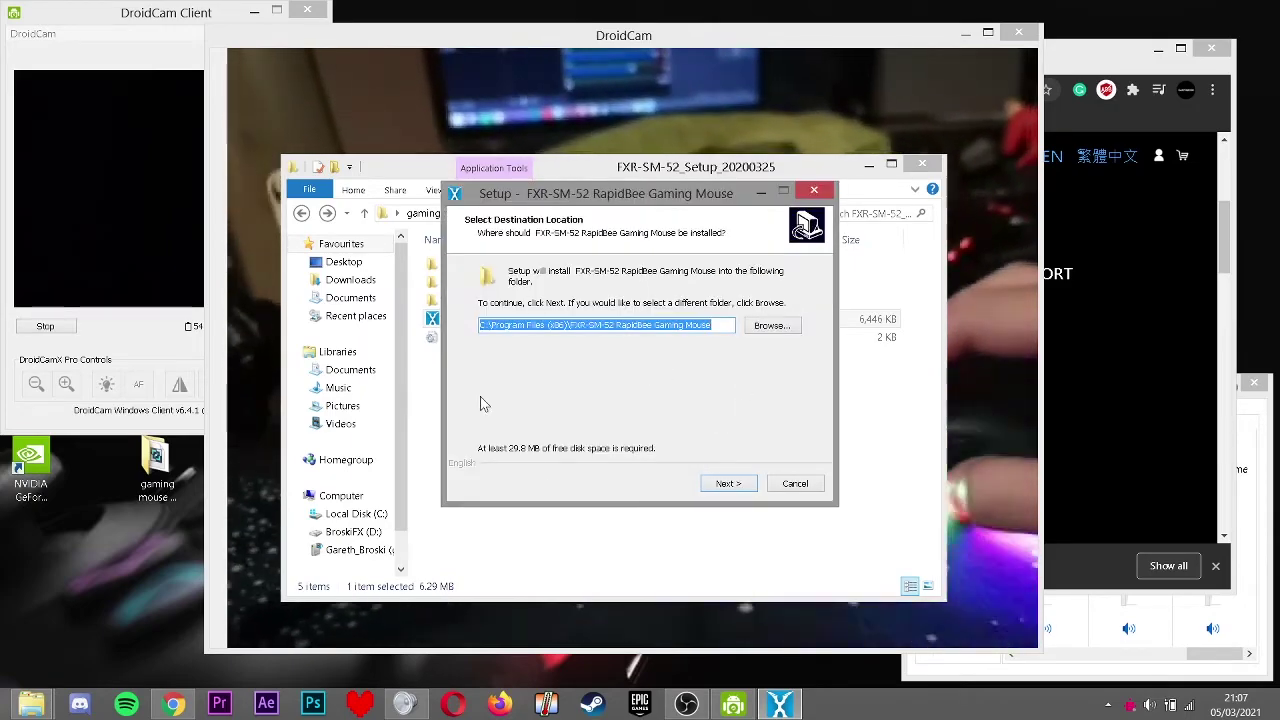
{"action": "left_click", "coordinate": [728, 483]}
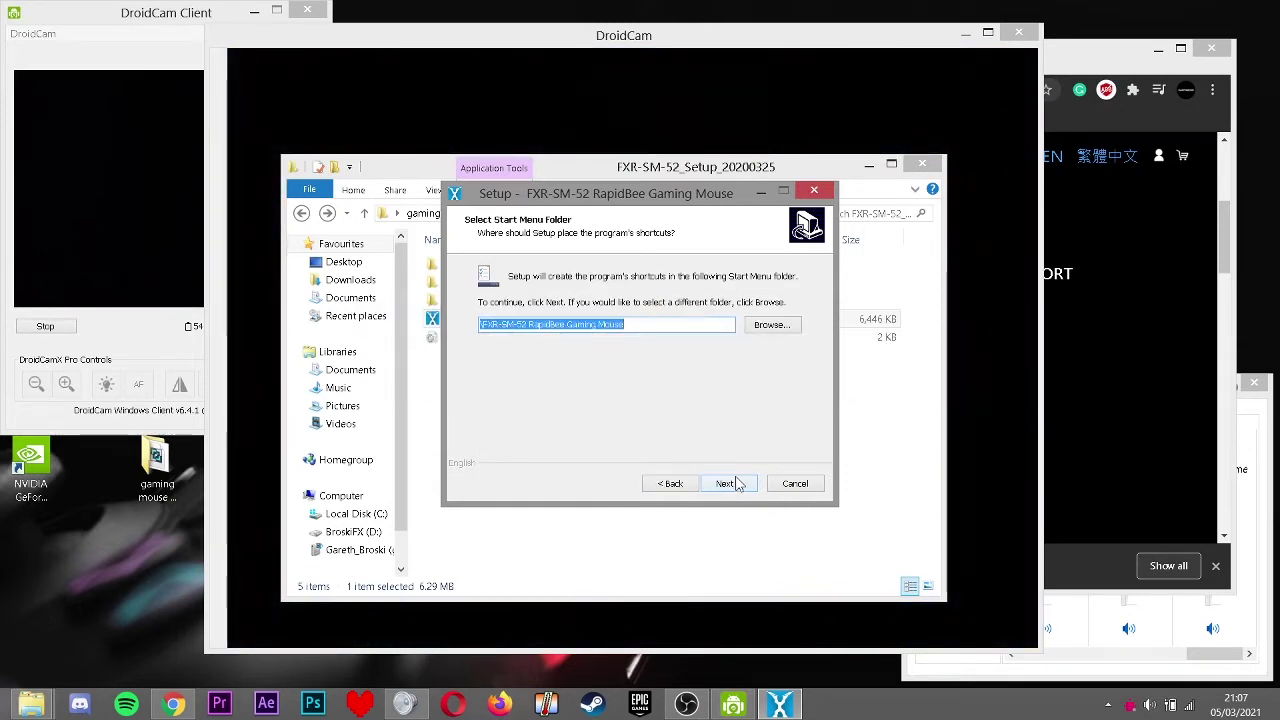
{"action": "left_click", "coordinate": [737, 484]}
{"action": "left_click", "coordinate": [740, 489]}
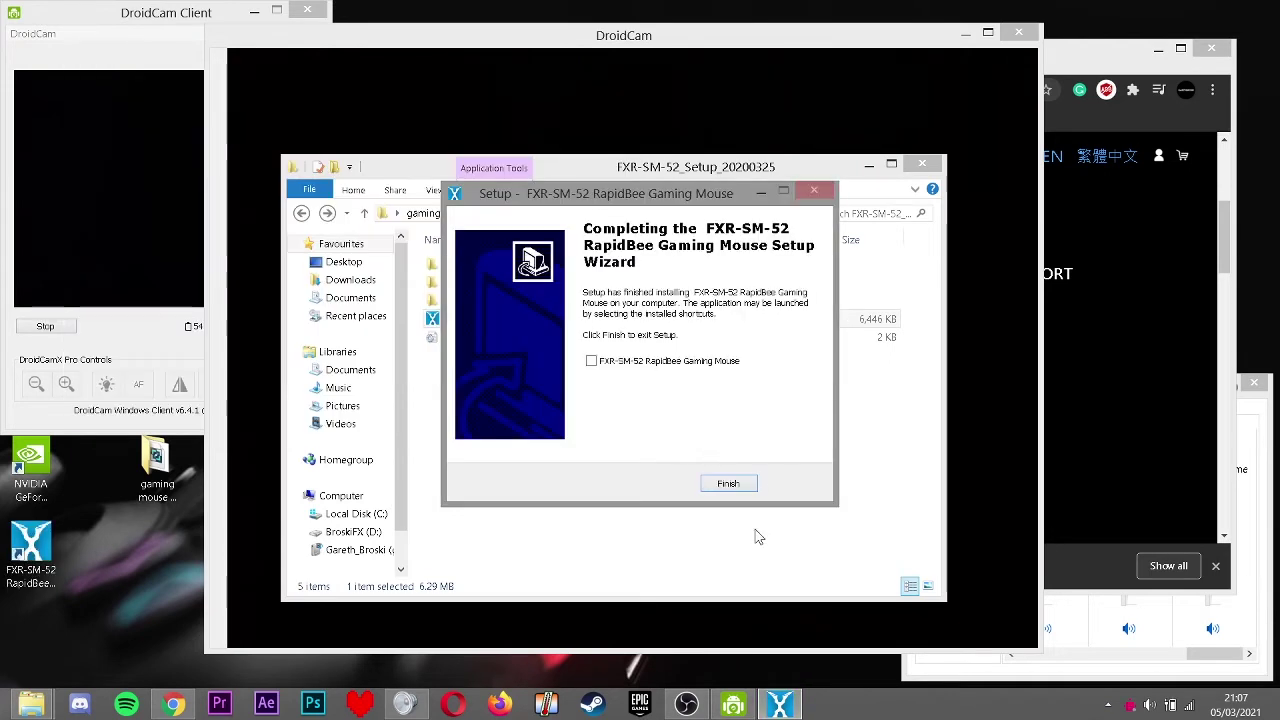
{"action": "left_click", "coordinate": [728, 484]}
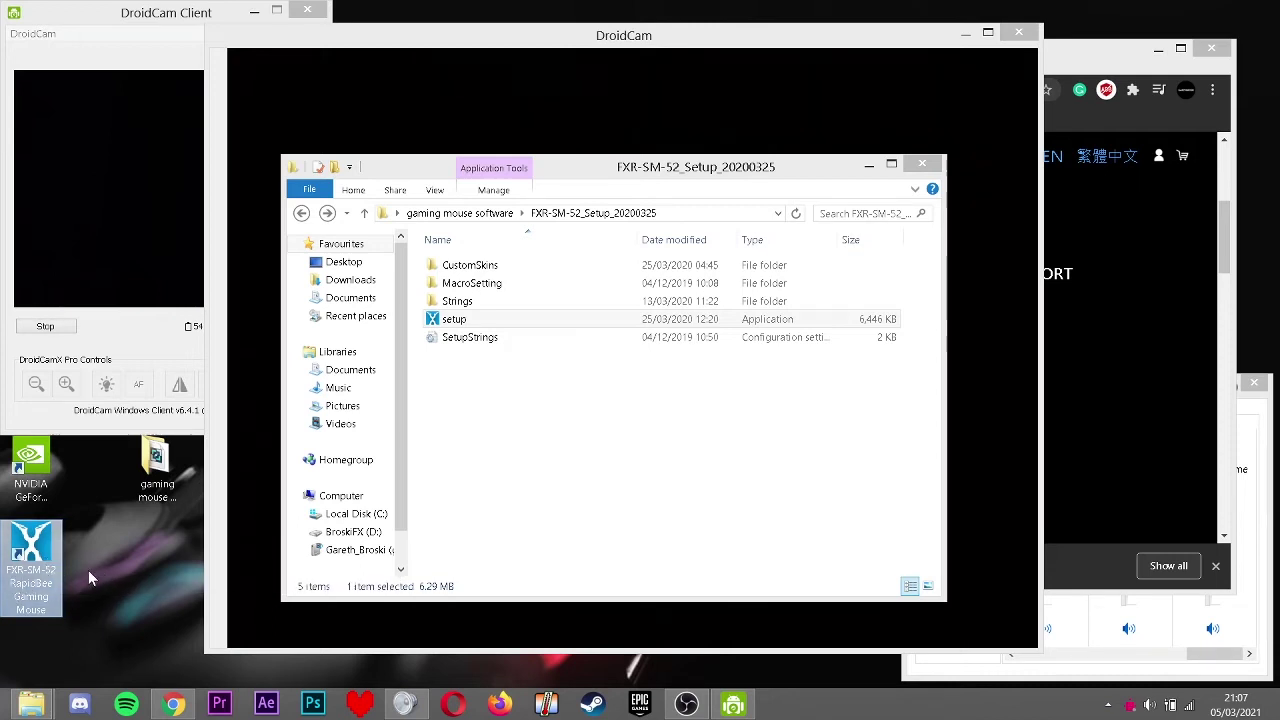
Launch the FXR-SM-52 RapidBee software from its desktop shortcut and view Macro Management, leaving it without changes.
{"action": "double_click", "coordinate": [31, 552]}
{"action": "left_click", "coordinate": [341, 300]}
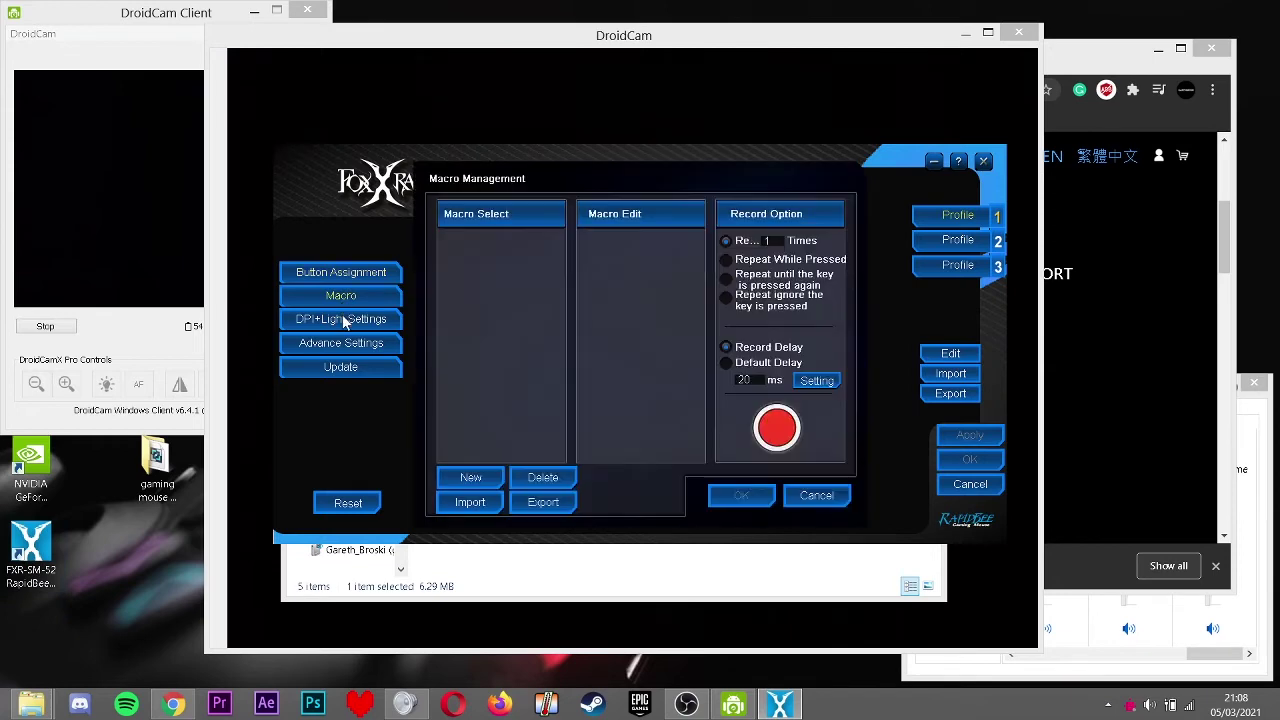
{"action": "left_click", "coordinate": [826, 496]}
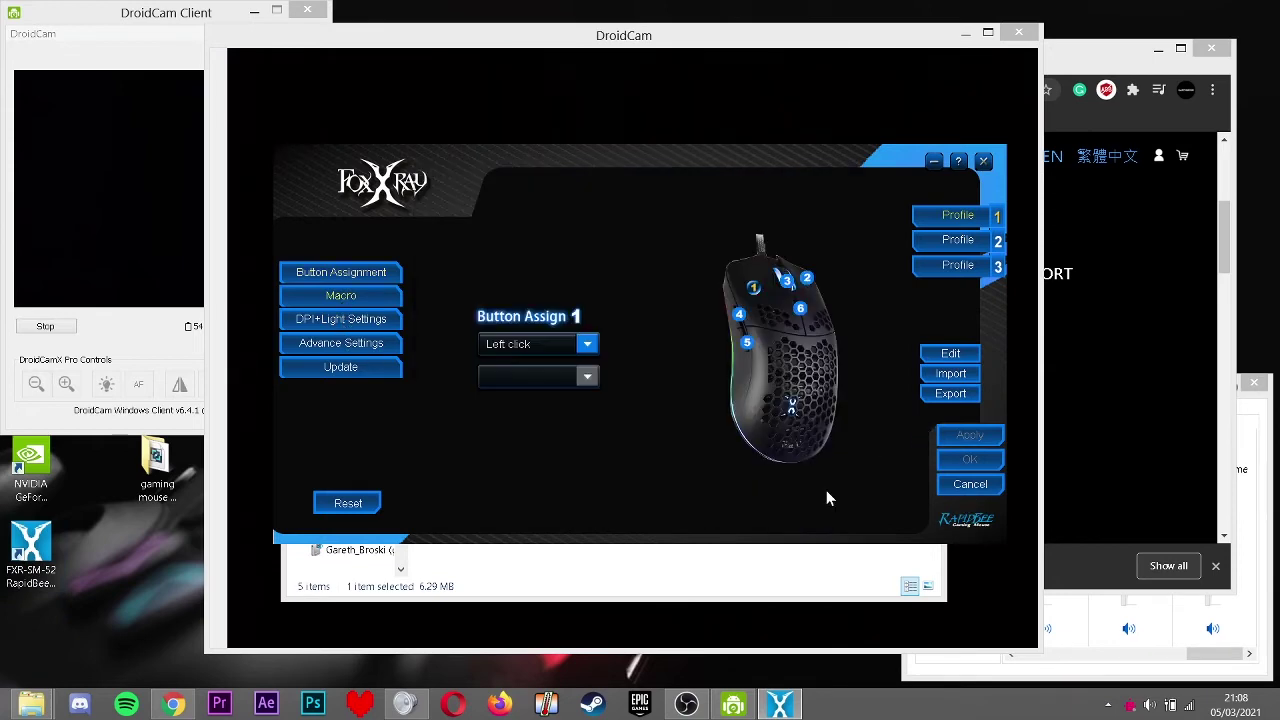
Set the DPI1 light colour to orange in the DPI and light settings and apply it.
{"action": "left_click", "coordinate": [317, 319]}
{"action": "left_click", "coordinate": [822, 281]}
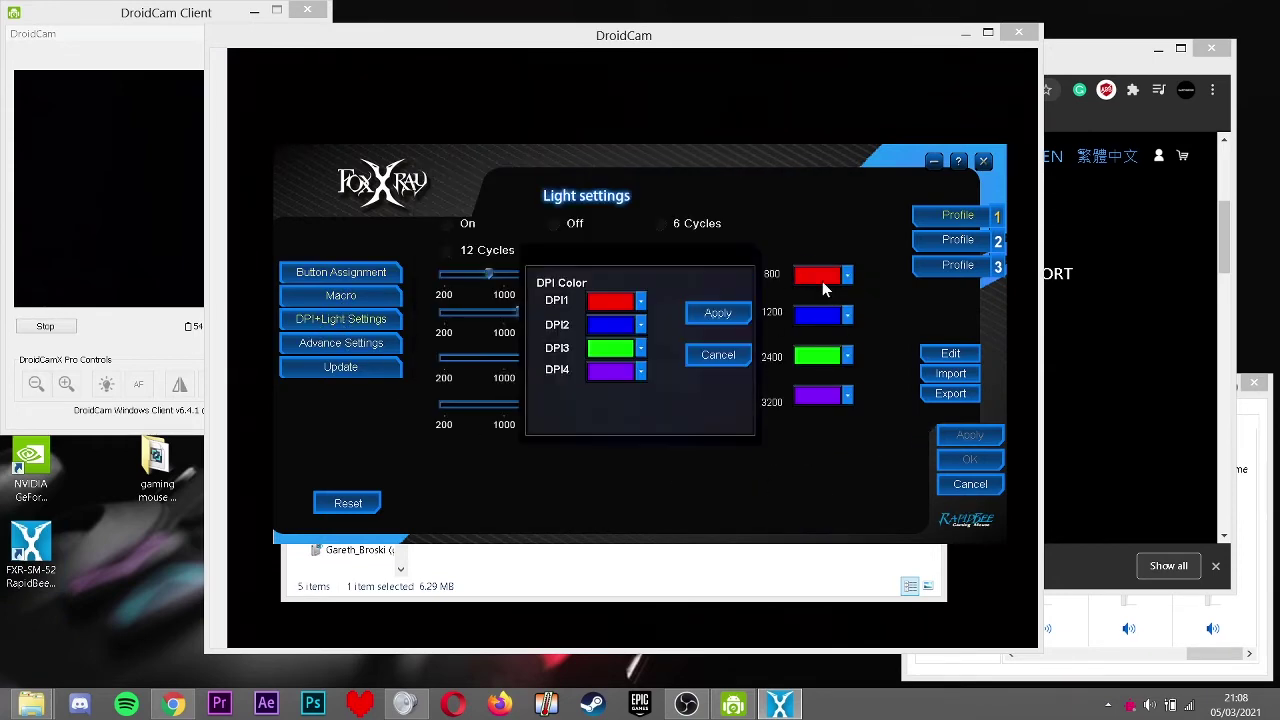
{"action": "left_click", "coordinate": [640, 301]}
{"action": "left_click", "coordinate": [617, 347]}
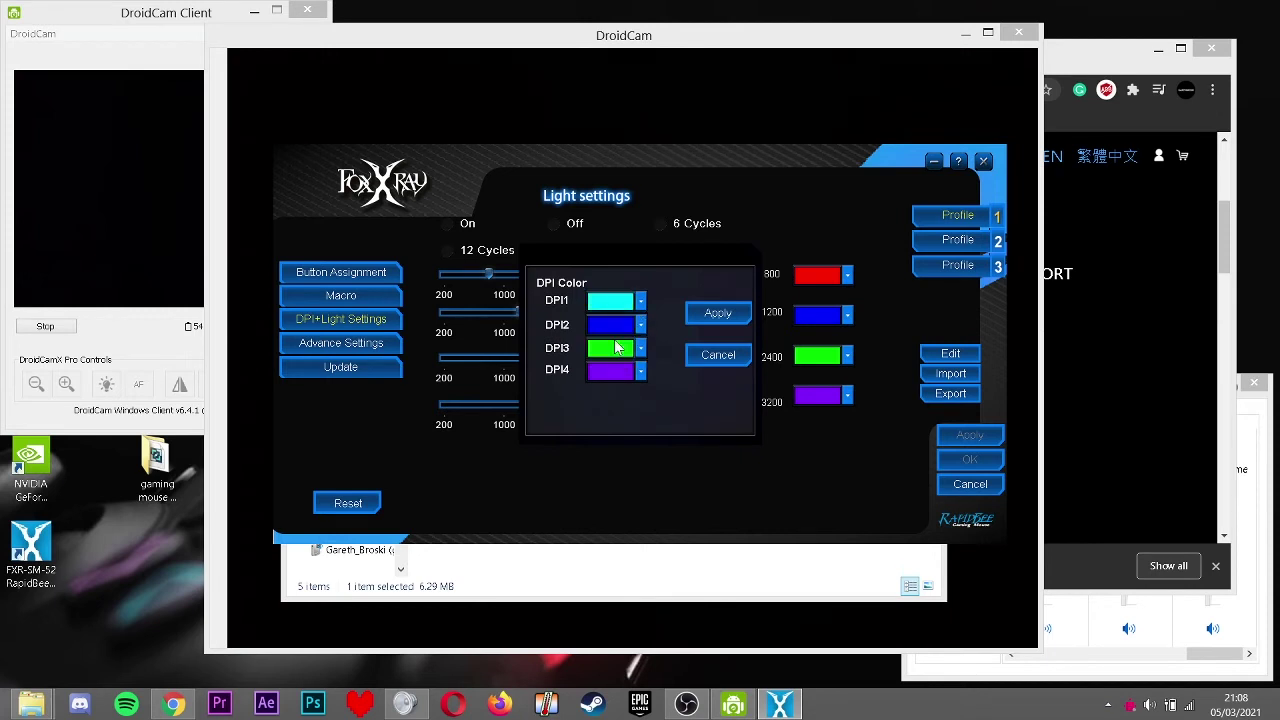
{"action": "left_click", "coordinate": [640, 301]}
{"action": "left_click", "coordinate": [611, 341]}
{"action": "left_click", "coordinate": [718, 313]}
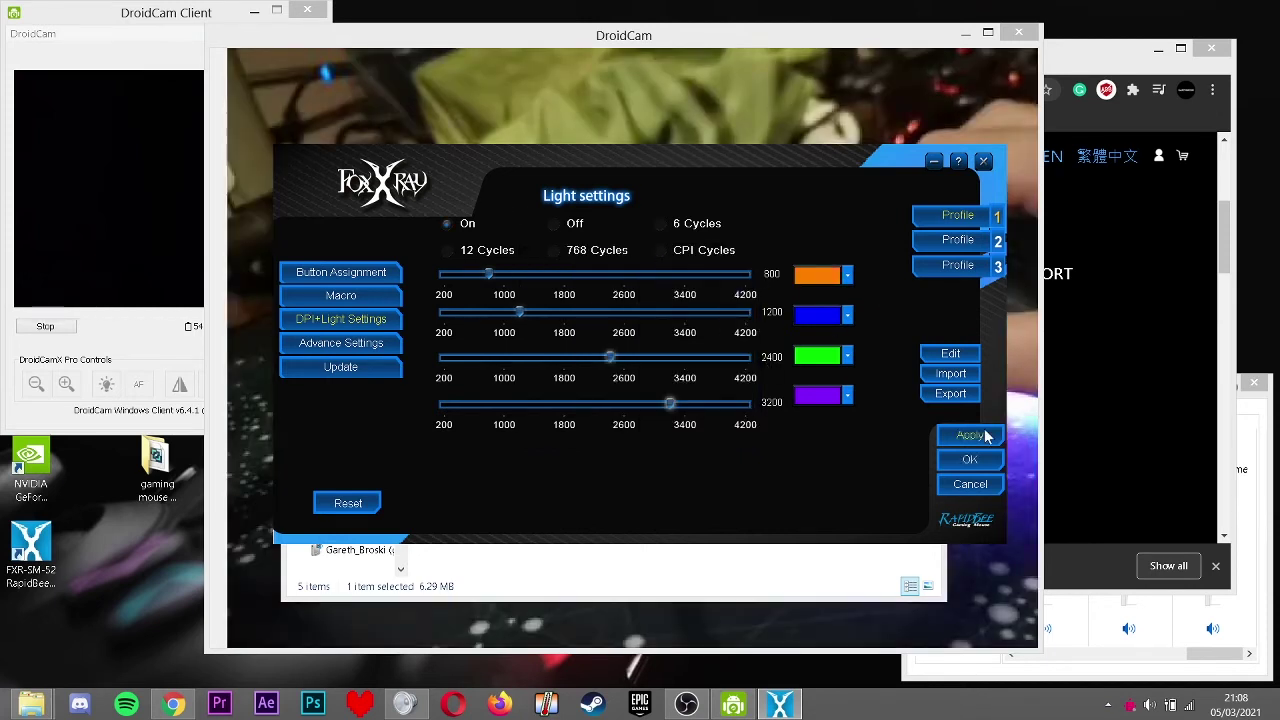
Bring the DroidCam preview forward to check the mouse's lighting, and return to the RapidBee software.
{"action": "left_click", "coordinate": [833, 96]}
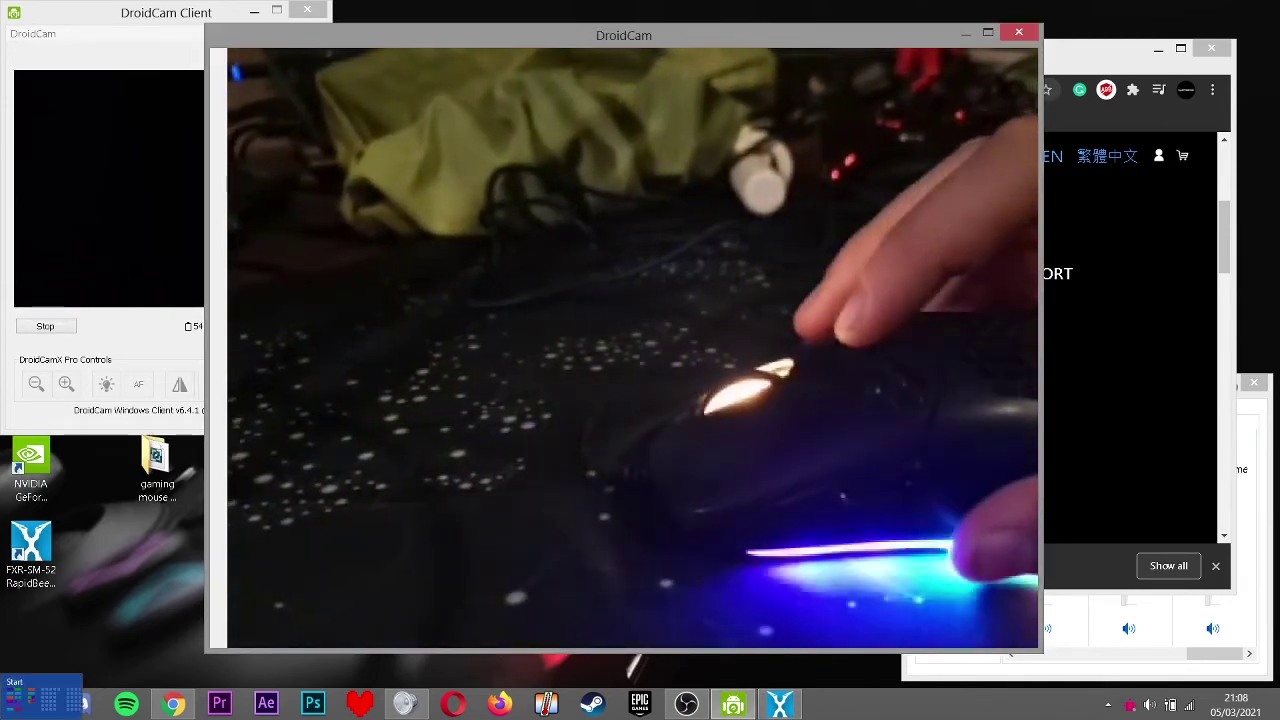
{"action": "mouse_move", "coordinate": [5, 677]}
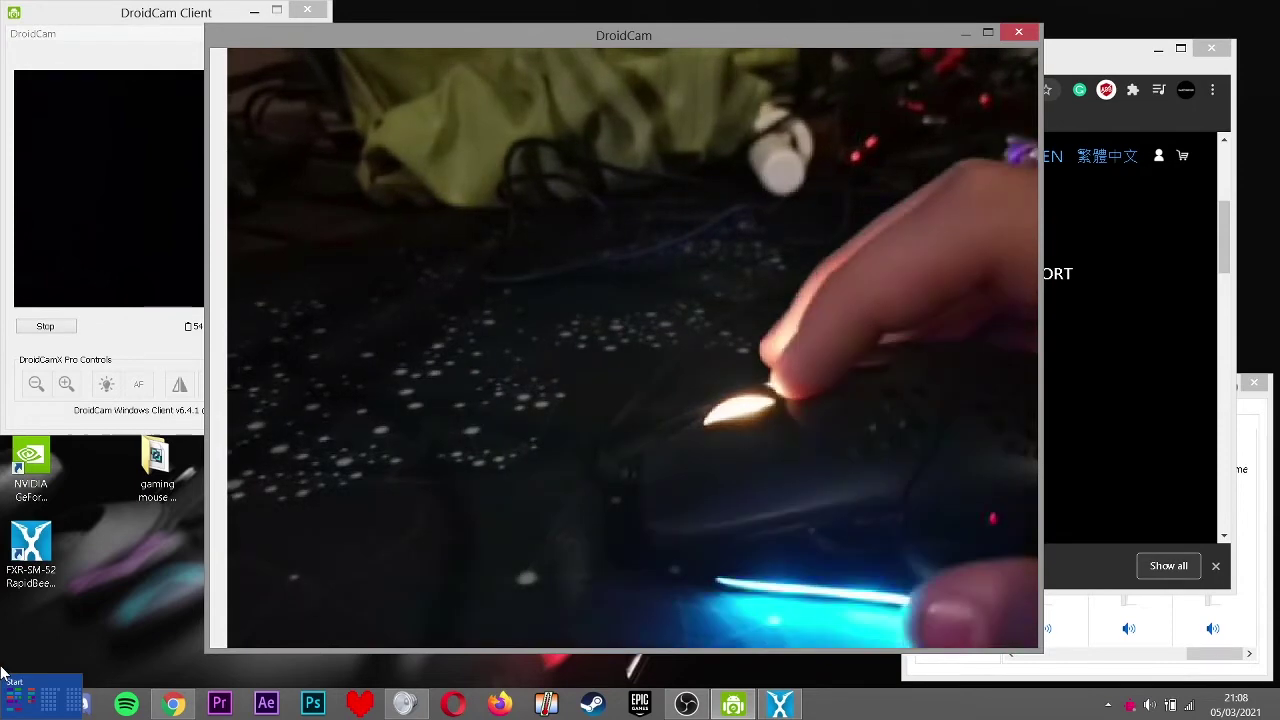
{"action": "left_click", "coordinate": [779, 705]}
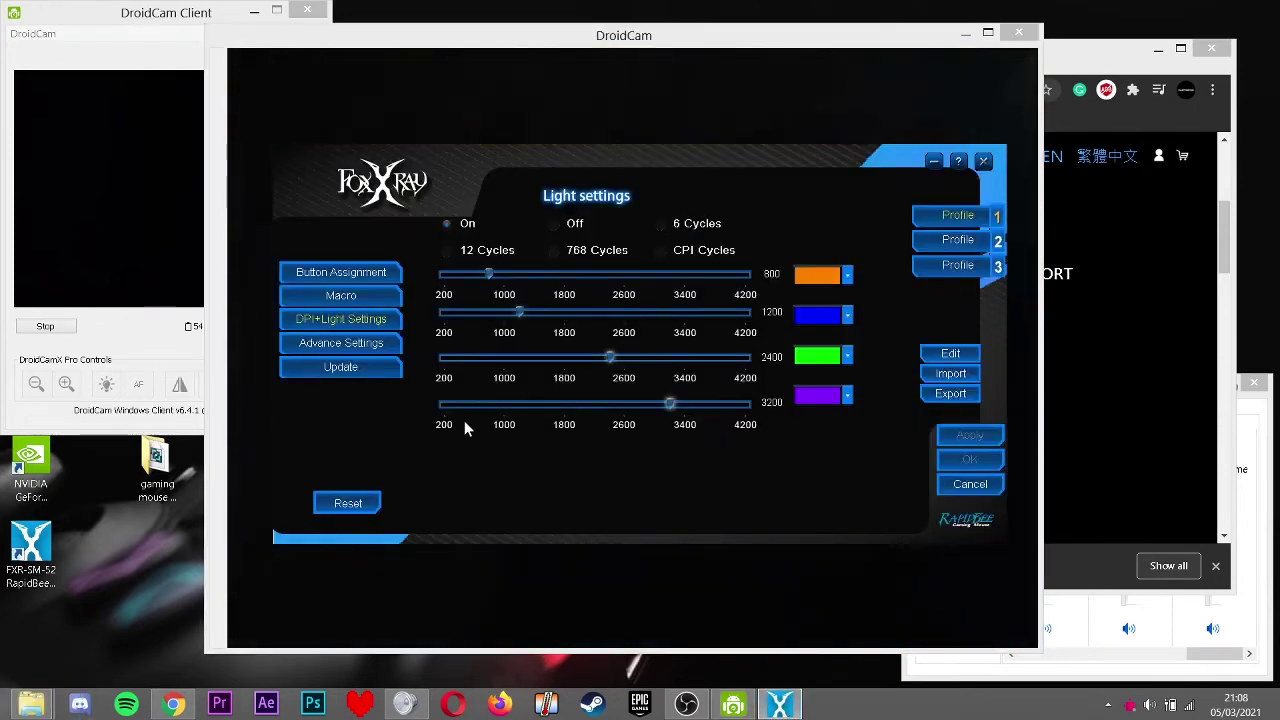
Set the mouse's Report Rate to 1000HZ in the advanced settings and apply the change.
{"action": "left_click", "coordinate": [348, 348]}
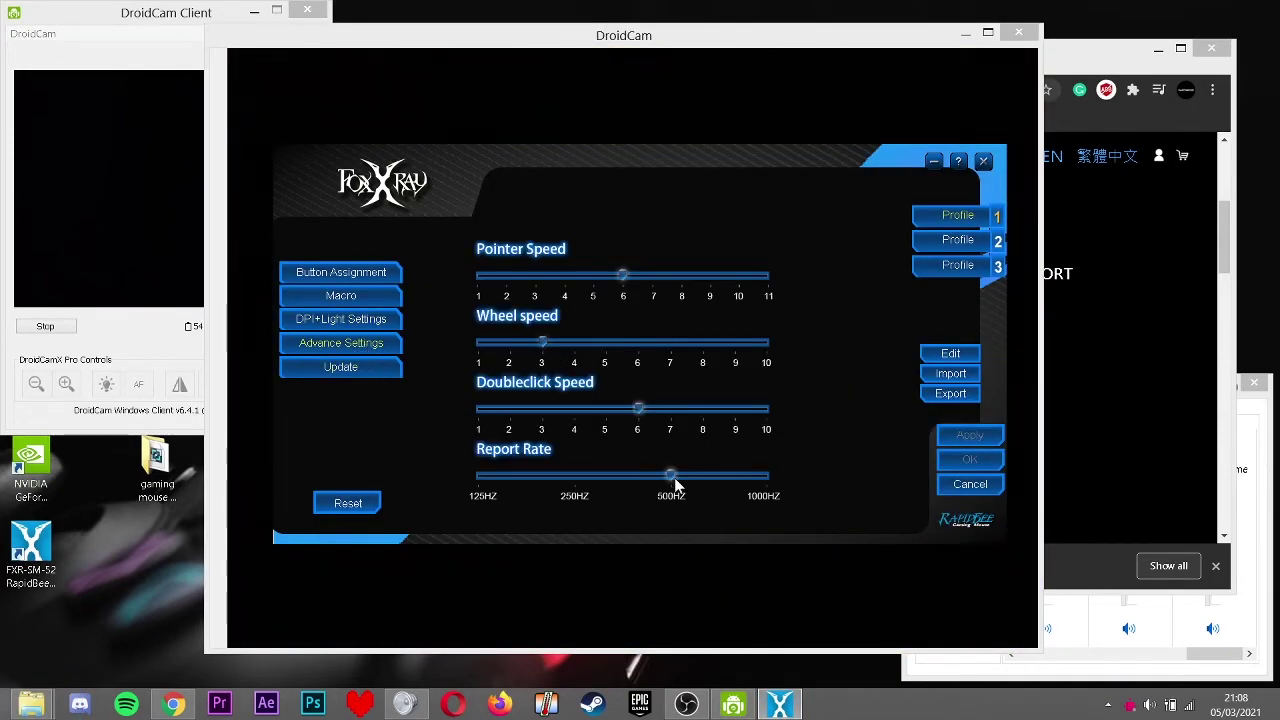
{"action": "left_click_drag", "start_coordinate": [674, 479], "coordinate": [717, 485]}
{"action": "left_click_drag", "start_coordinate": [669, 475], "coordinate": [741, 482]}
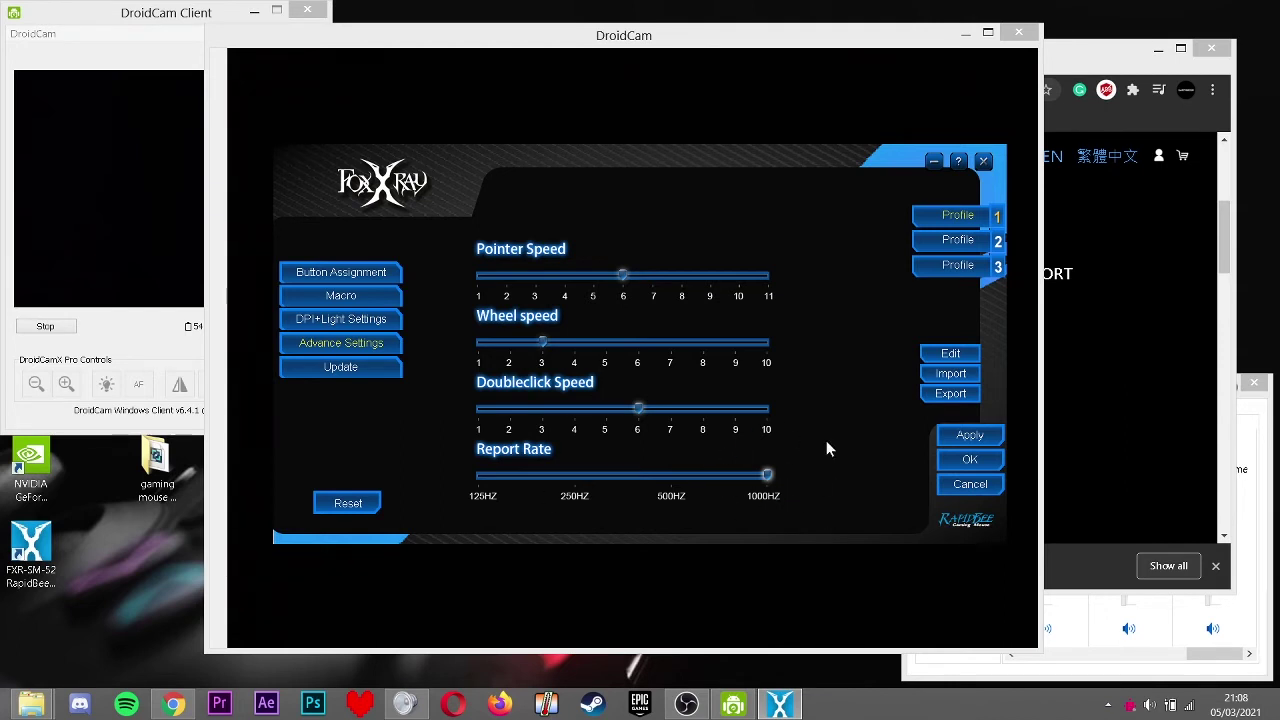
{"action": "left_click", "coordinate": [961, 439]}
{"action": "left_click_drag", "start_coordinate": [659, 481], "coordinate": [806, 498]}
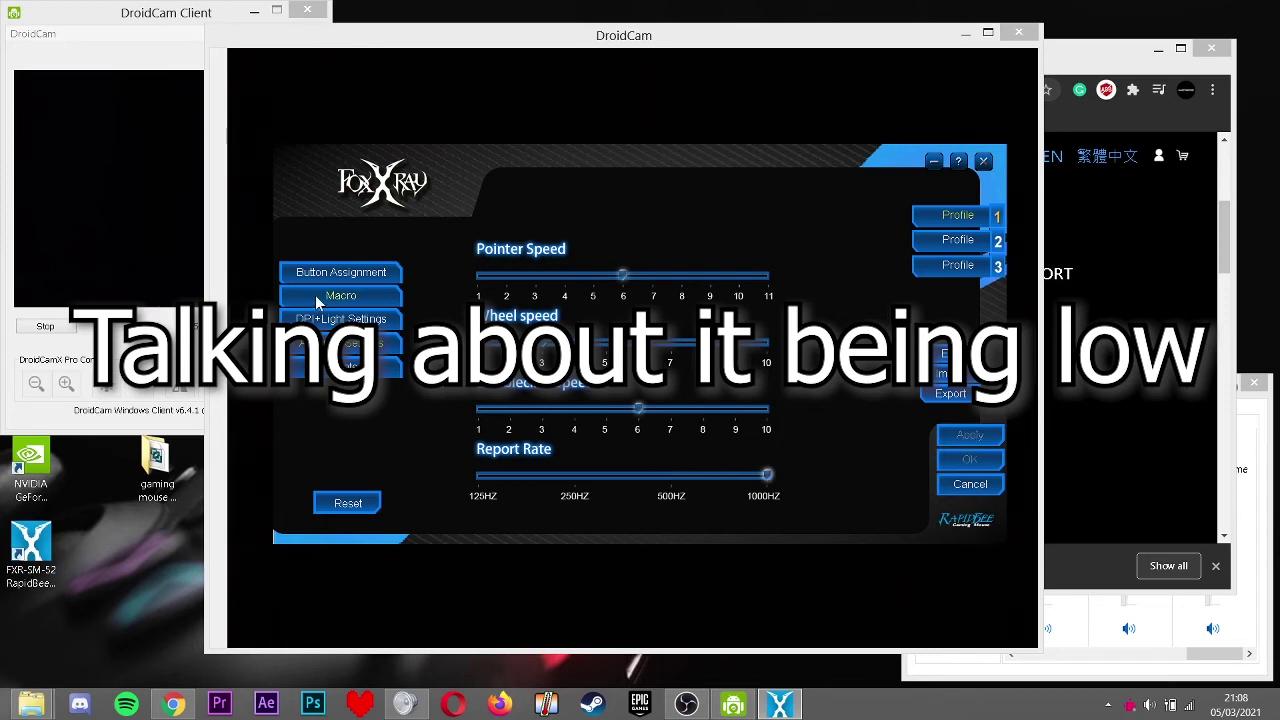
Look through the software's settings pages and Macro Management, leaving the macro window without changes.
{"action": "left_click", "coordinate": [340, 318]}
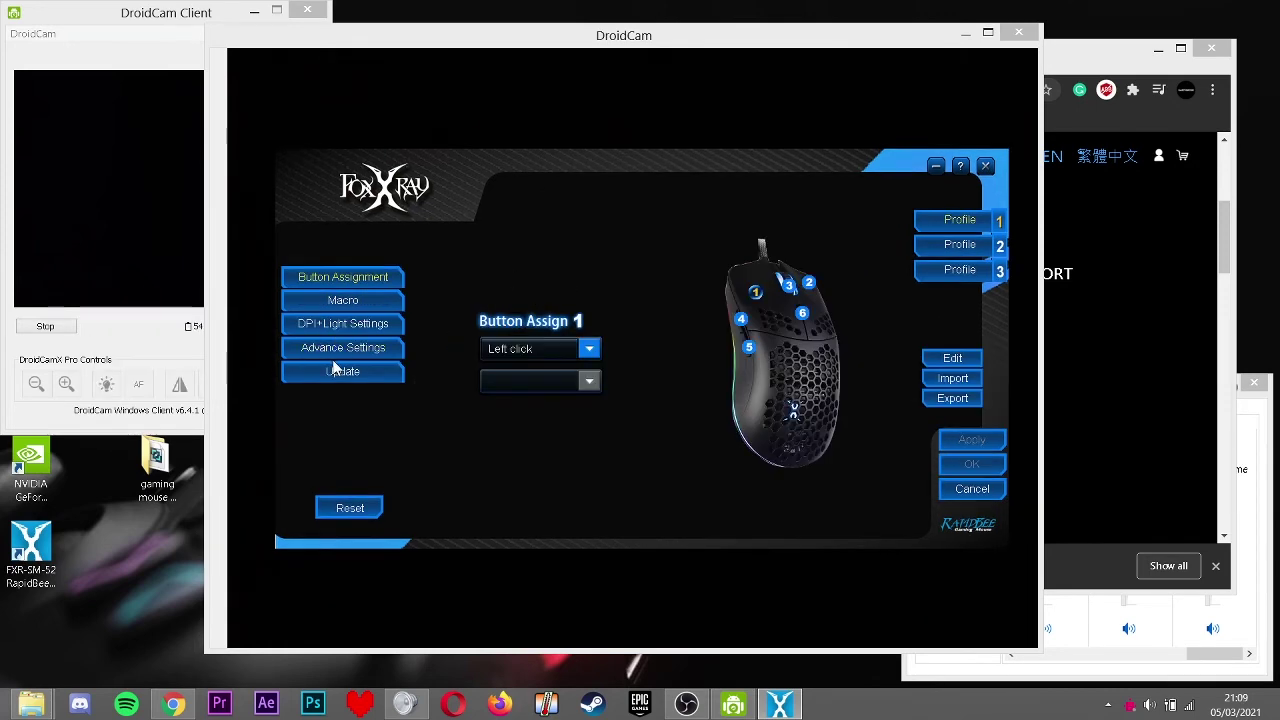
{"action": "left_click", "coordinate": [335, 370]}
{"action": "left_click", "coordinate": [385, 302]}
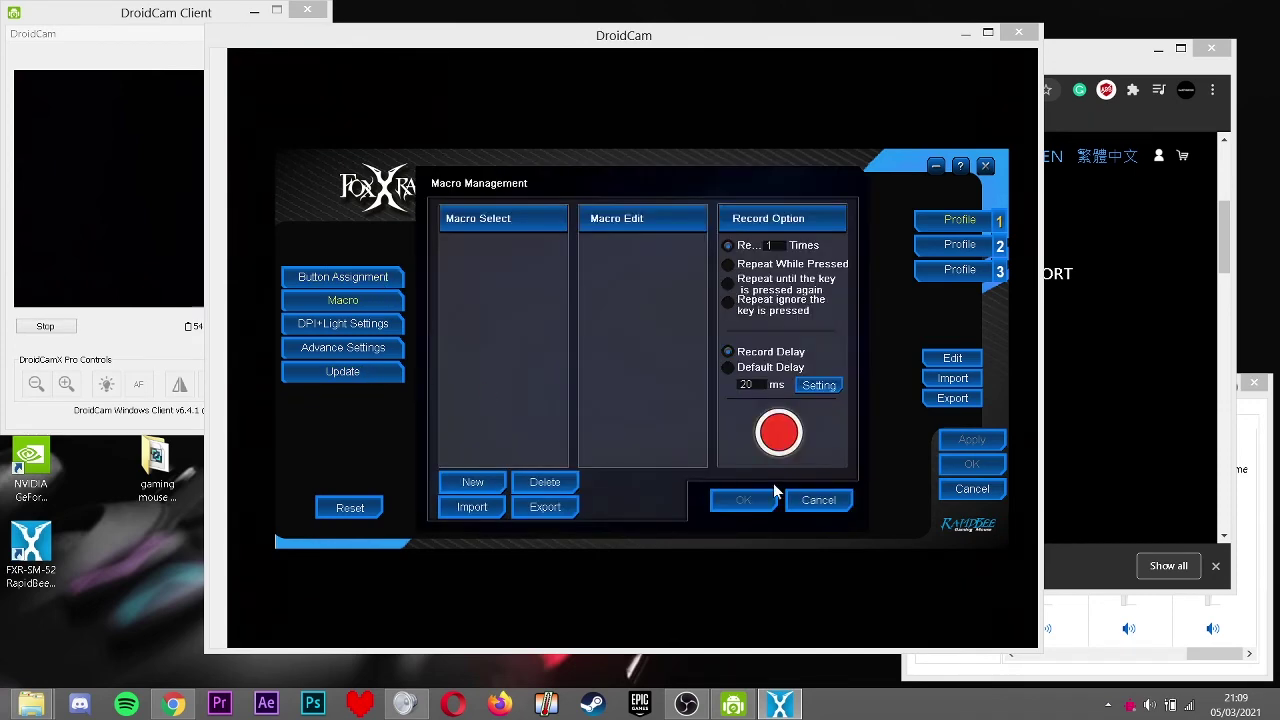
{"action": "left_click", "coordinate": [805, 500]}
Check the Update page and its FoxxRay support web page, close that page and return to Button Assignment.
{"action": "left_click", "coordinate": [376, 374]}
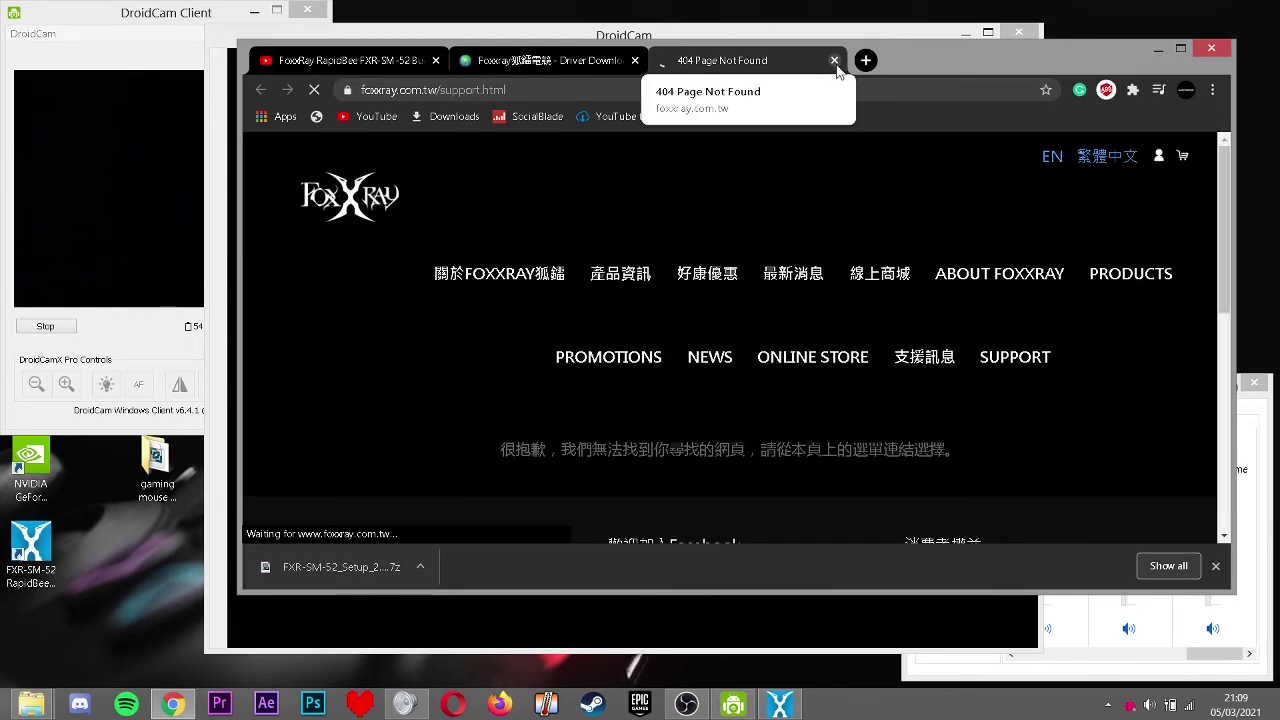
{"action": "scroll", "coordinate": [700, 310], "scroll_direction": "down", "scroll_amount": 8}
{"action": "scroll", "coordinate": [700, 330], "scroll_direction": "up", "scroll_amount": 8}
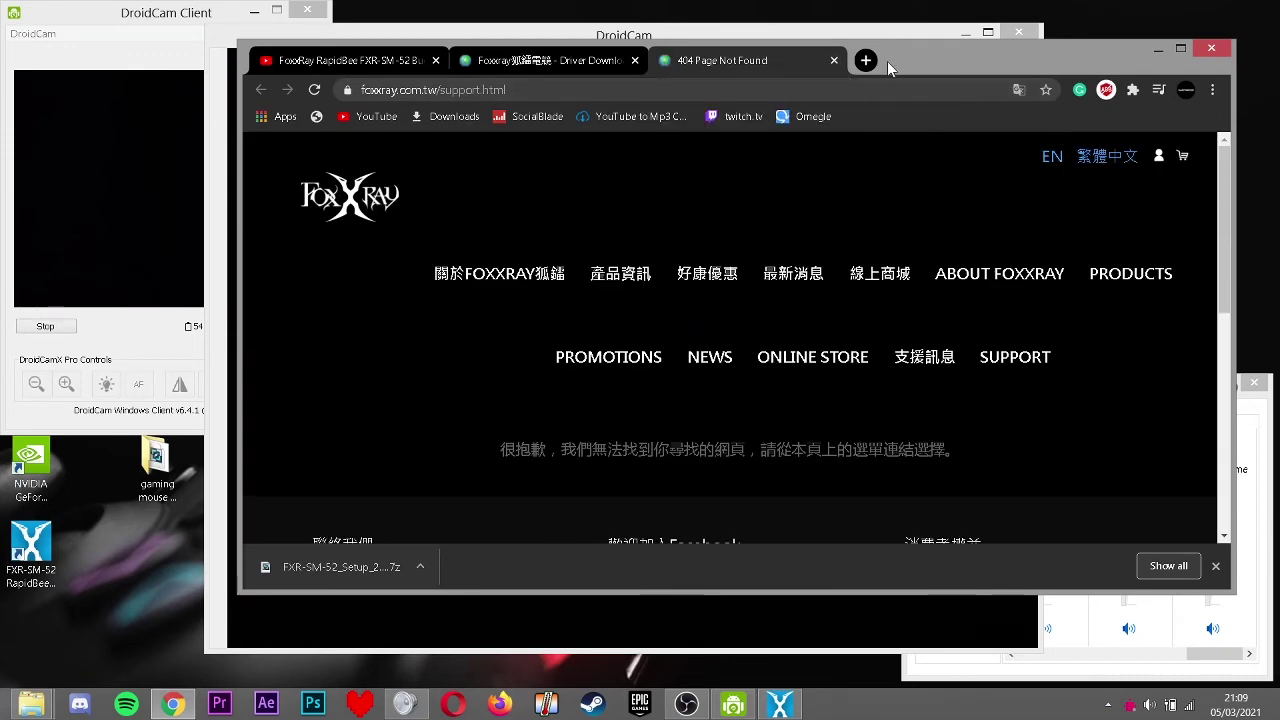
{"action": "left_click", "coordinate": [834, 60]}
{"action": "left_click", "coordinate": [1157, 49]}
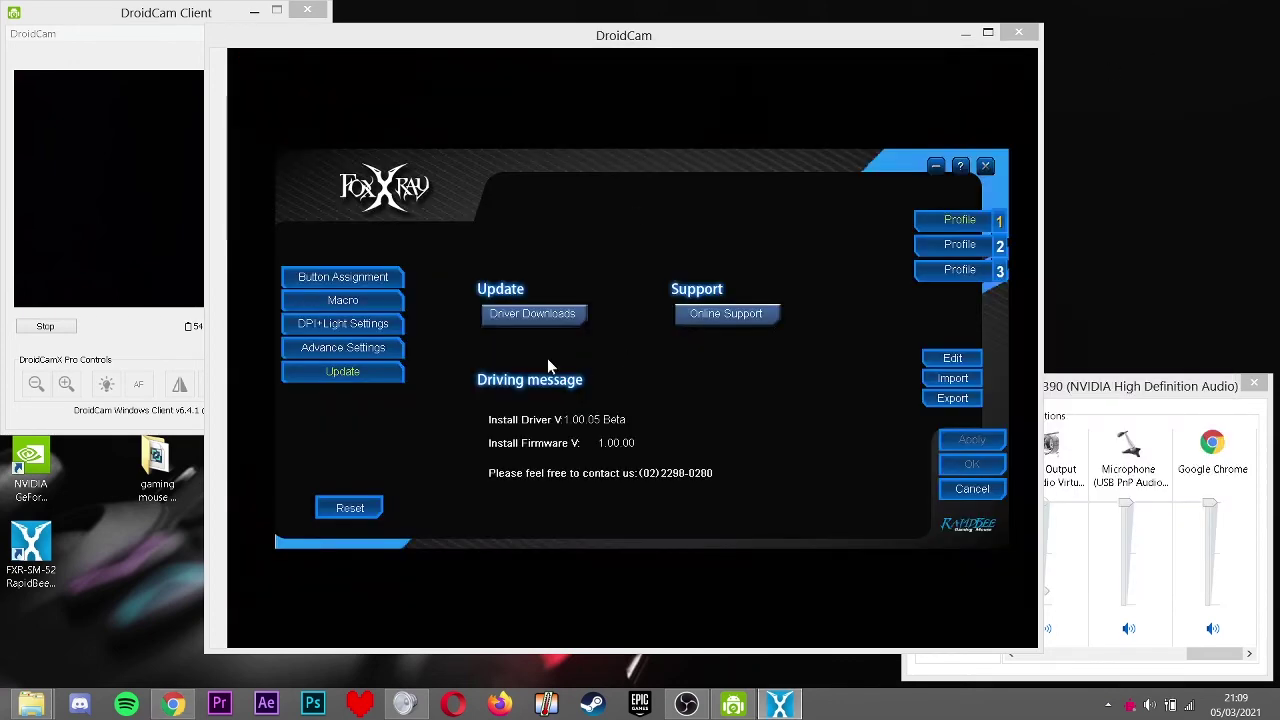
{"action": "left_click", "coordinate": [385, 282]}
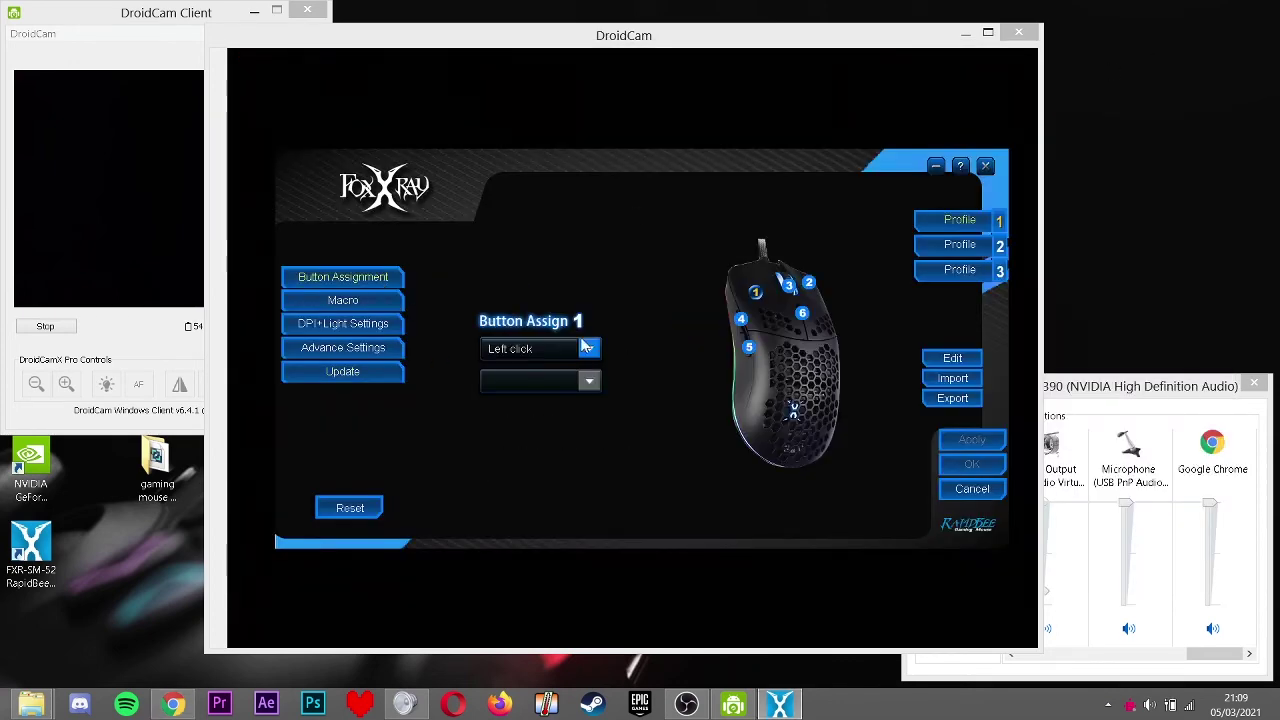